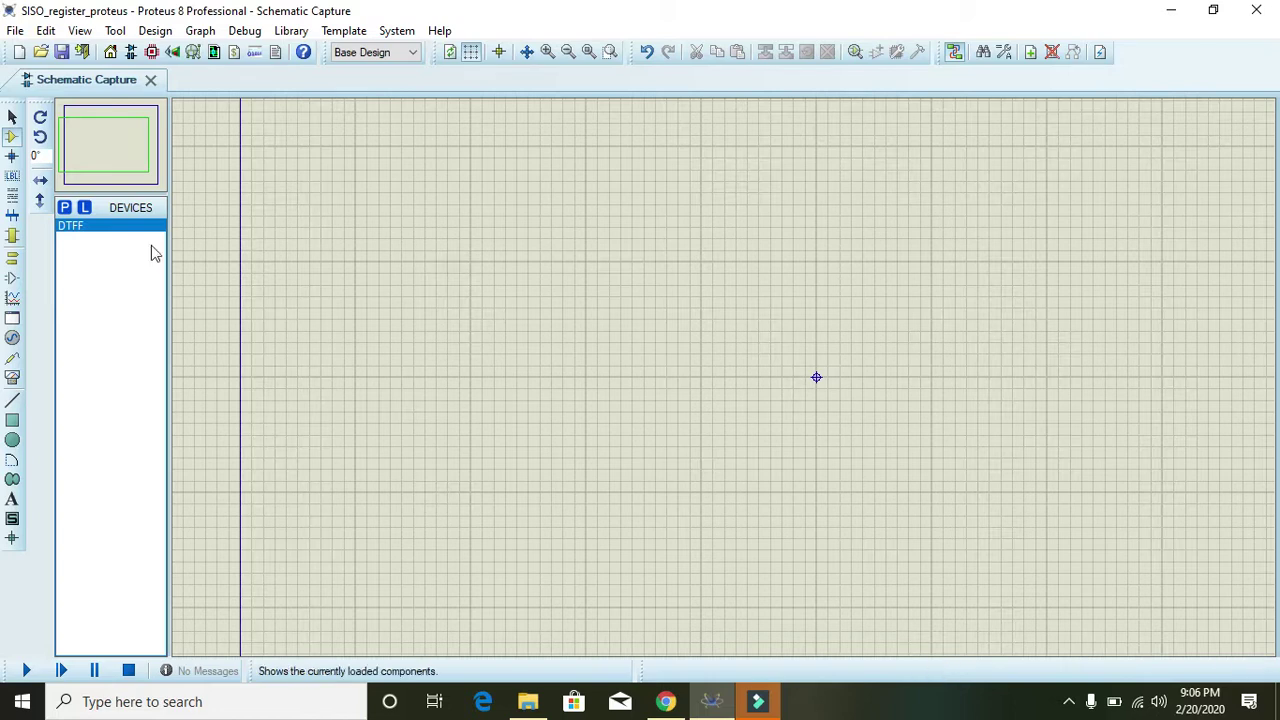
# Place four DTFF flip-flops, U1 through U4, side by side in a horizontal row
pyautogui.click(84, 229)
pyautogui.click(478, 342)
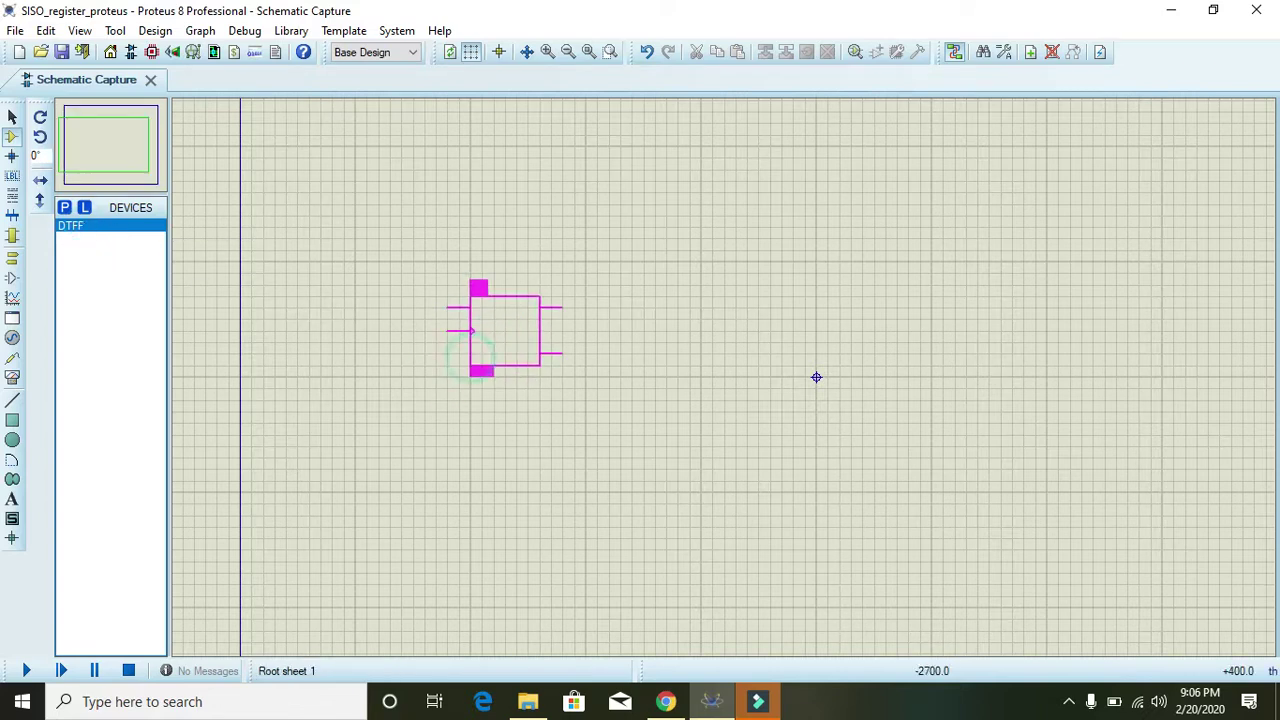
pyautogui.click(534, 322)
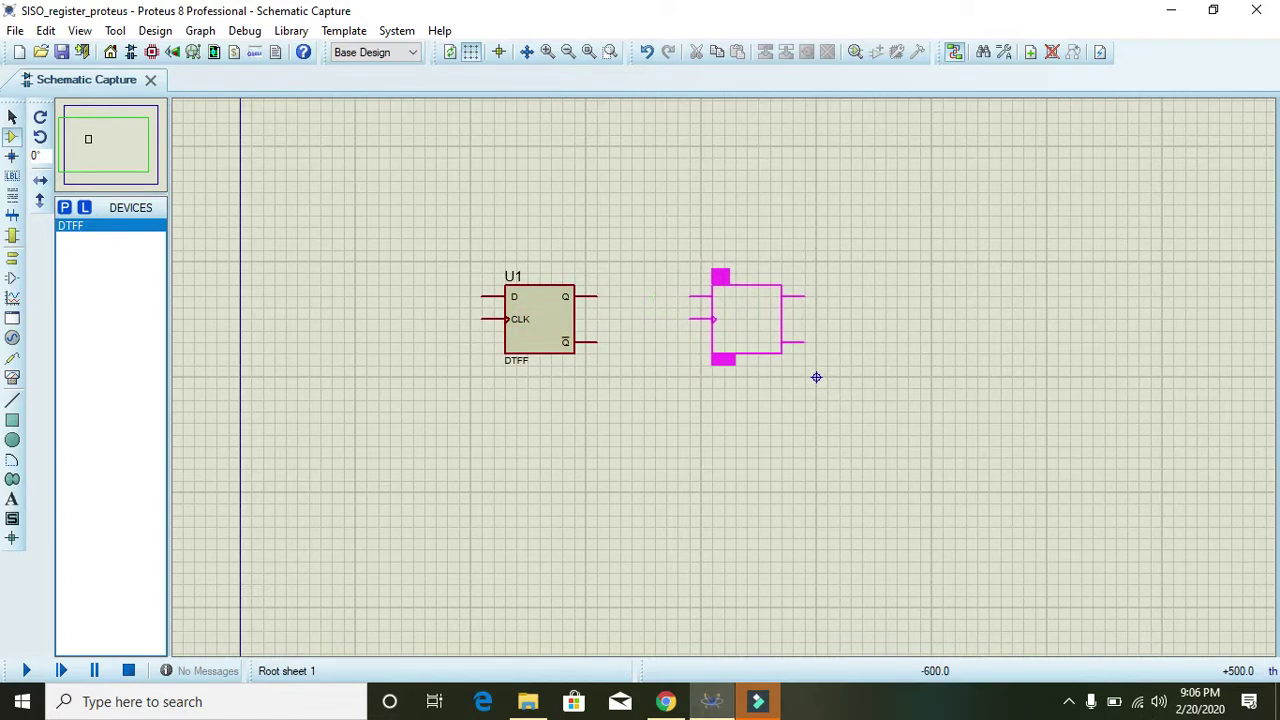
pyautogui.click(748, 320)
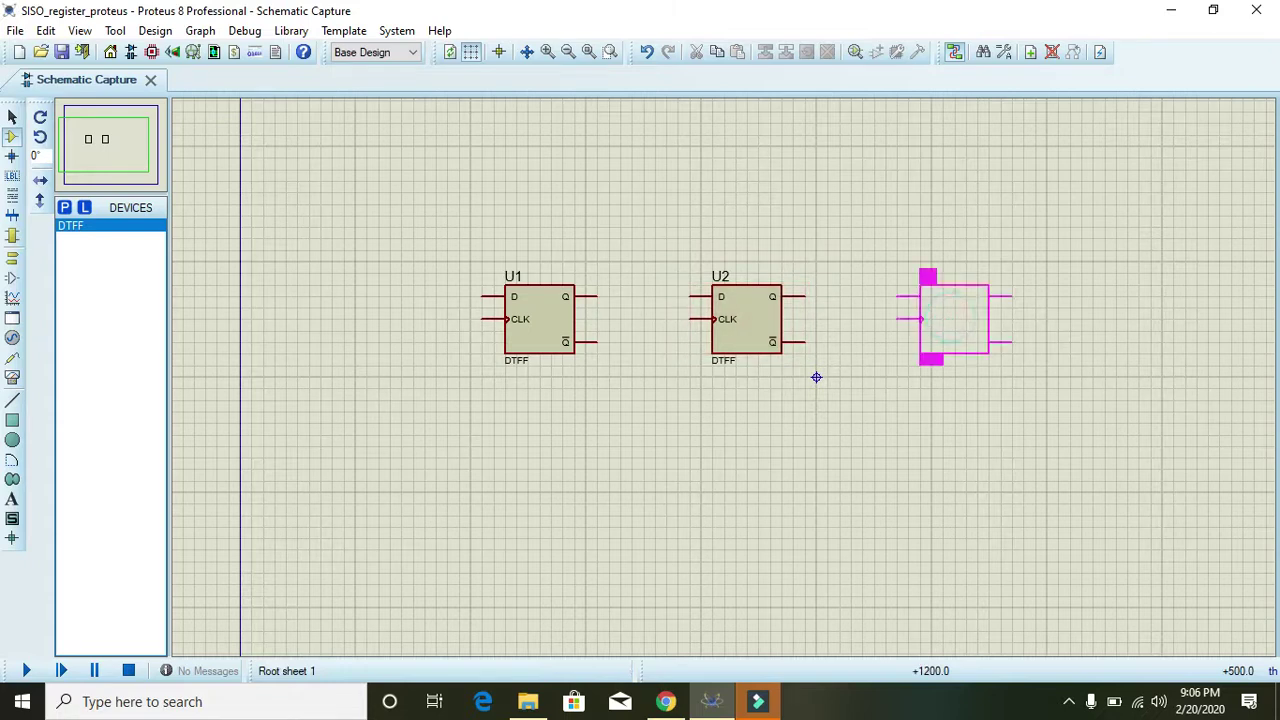
pyautogui.click(958, 325)
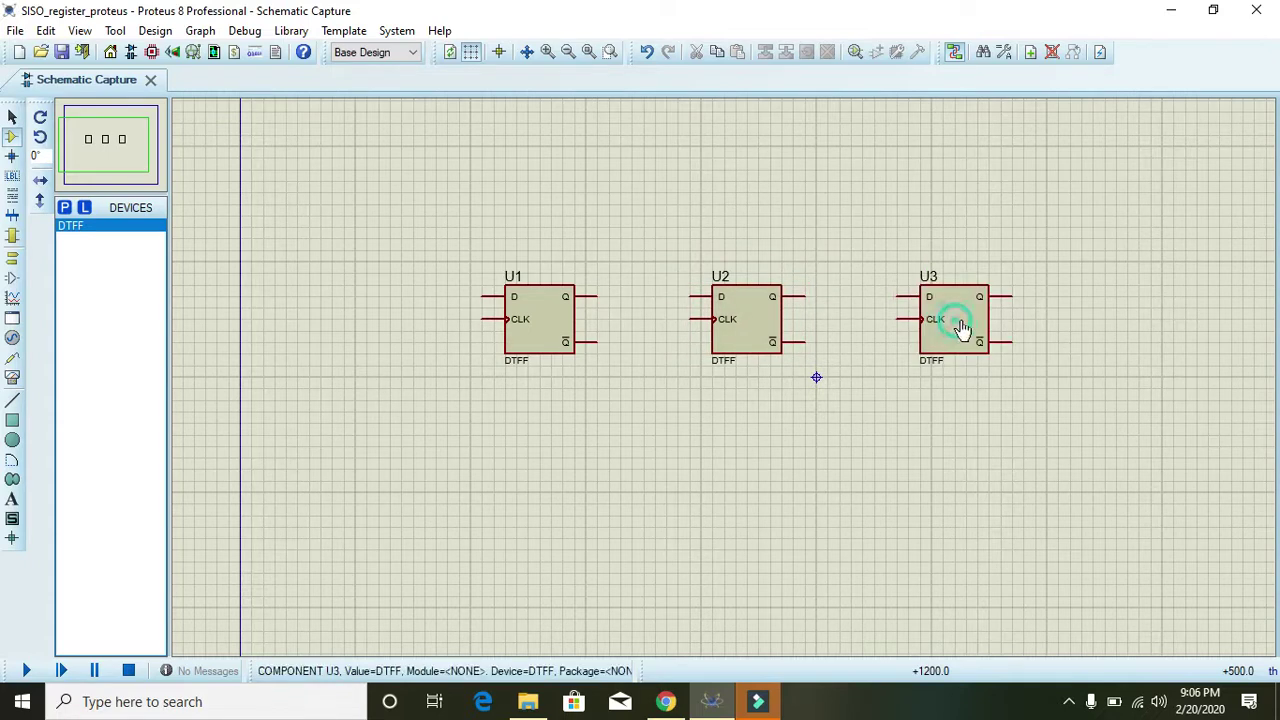
pyautogui.click(1115, 319)
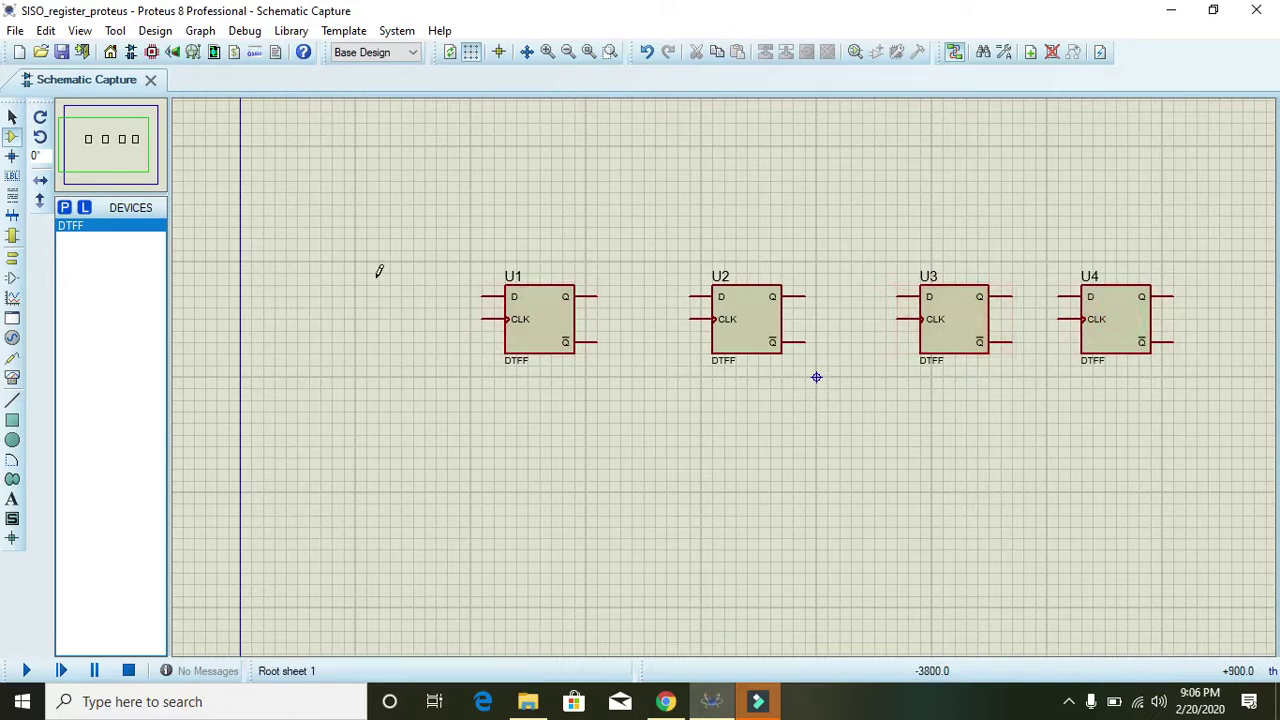
# Add LOGICTOGGLE from the library and place two toggles left of U1, one beside its D input
pyautogui.click(63, 207)
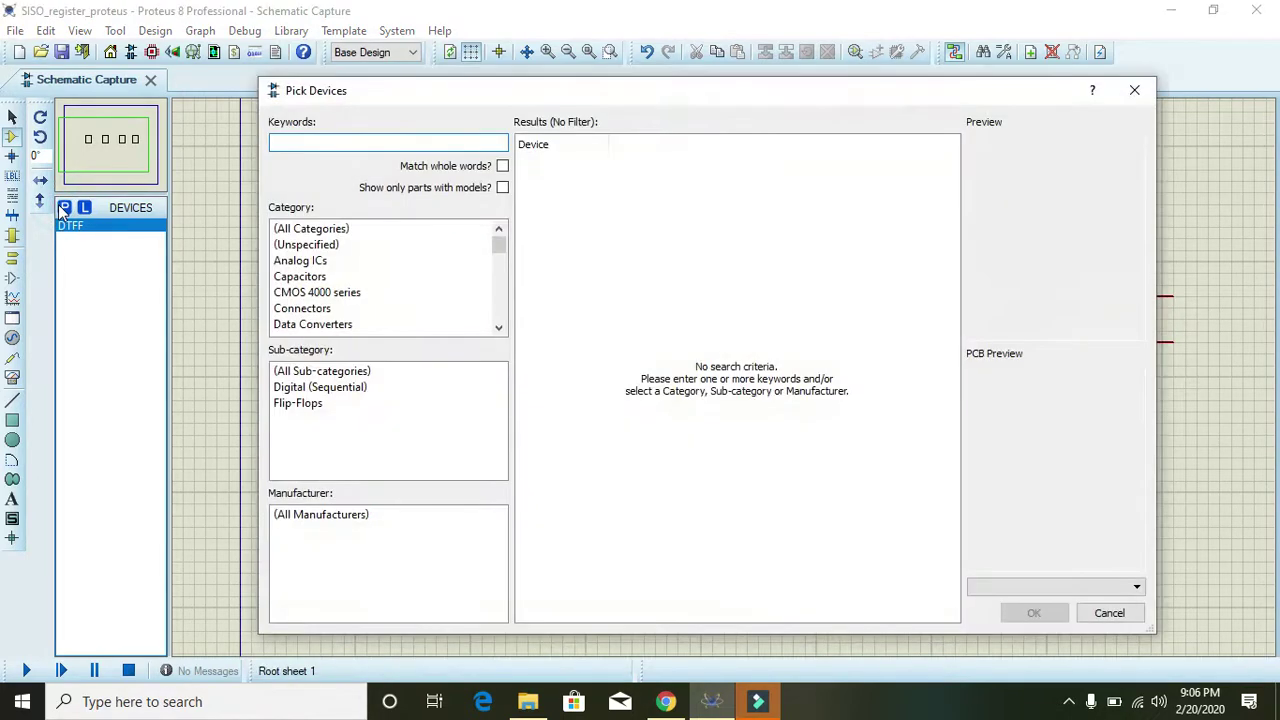
pyautogui.write('logic toggle')
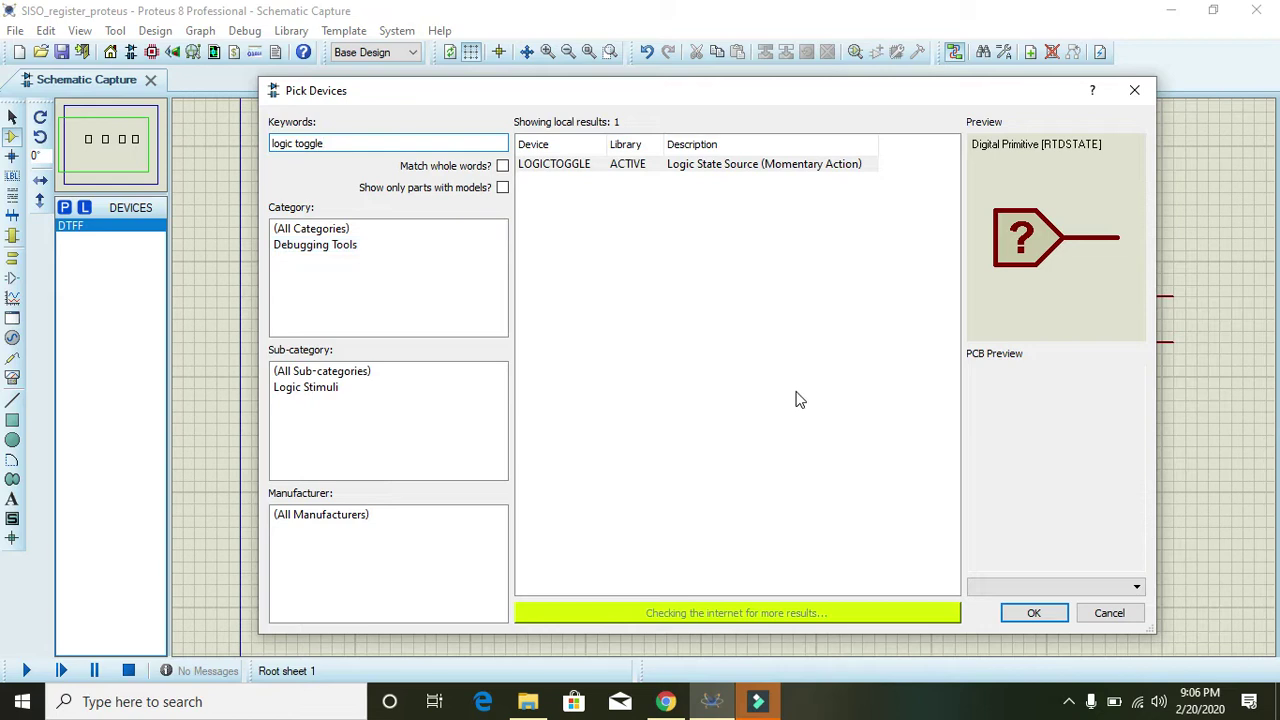
pyautogui.click(1034, 613)
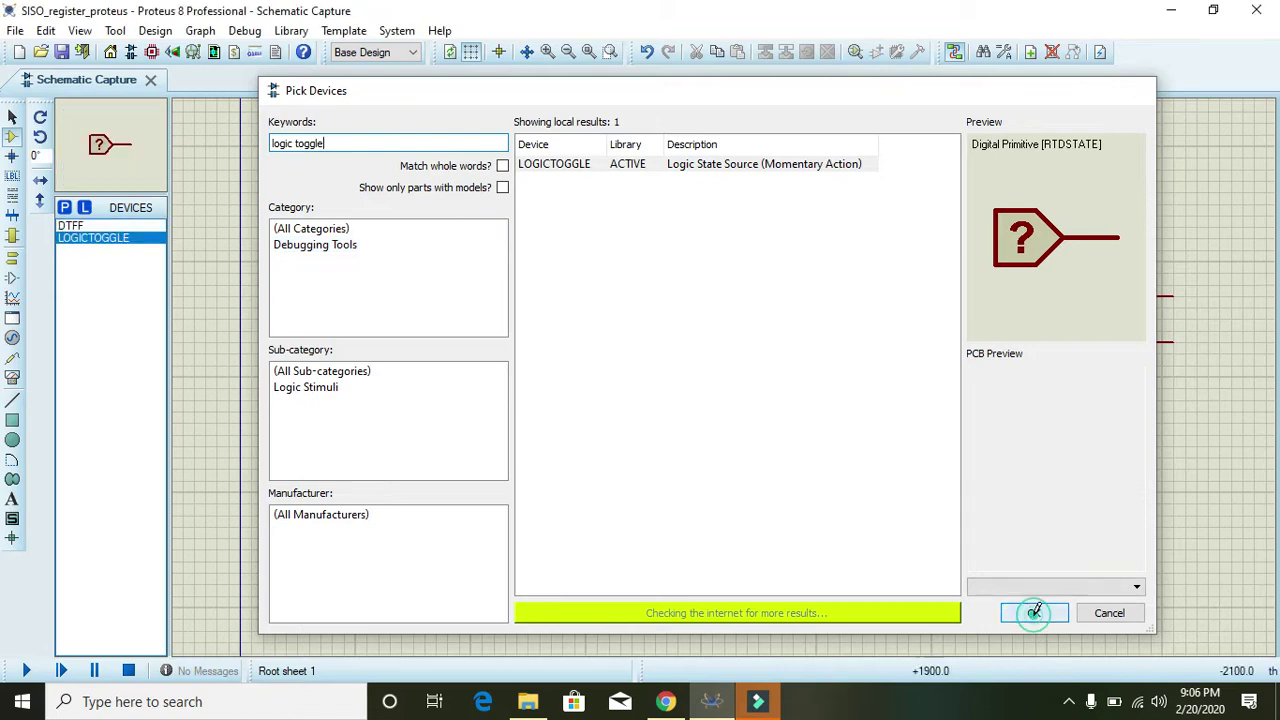
pyautogui.click(424, 290)
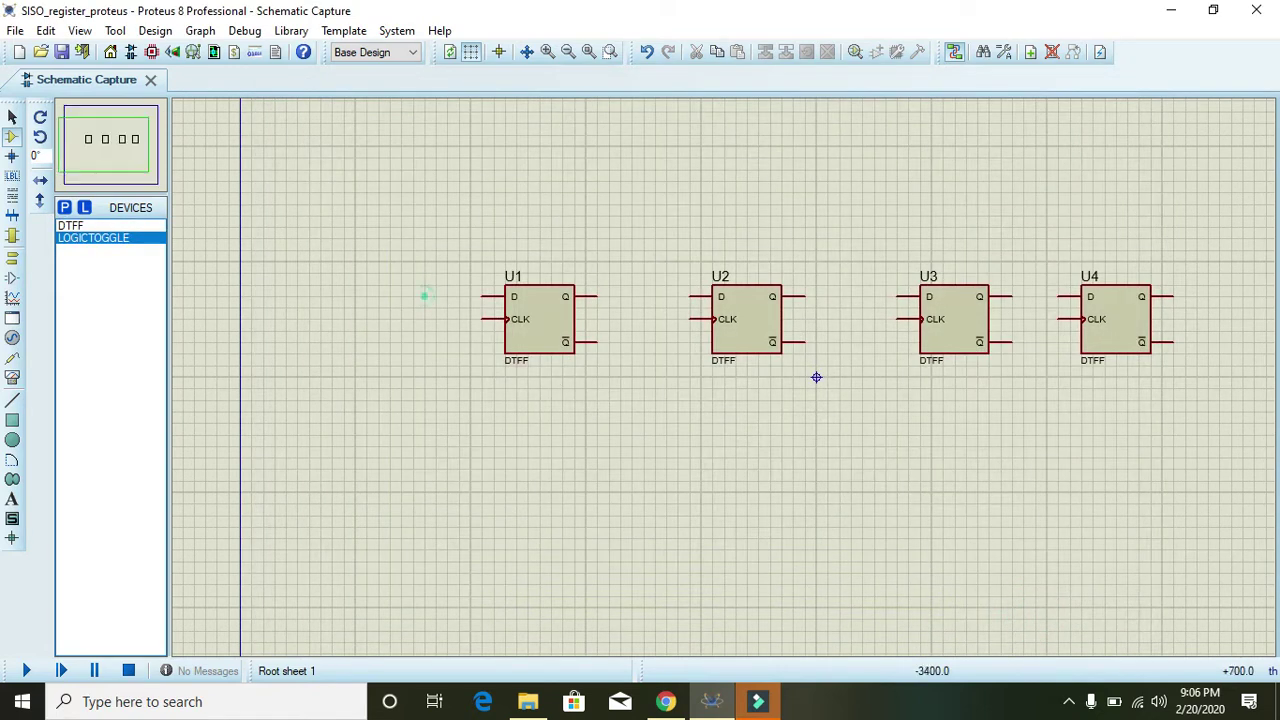
pyautogui.click(421, 296)
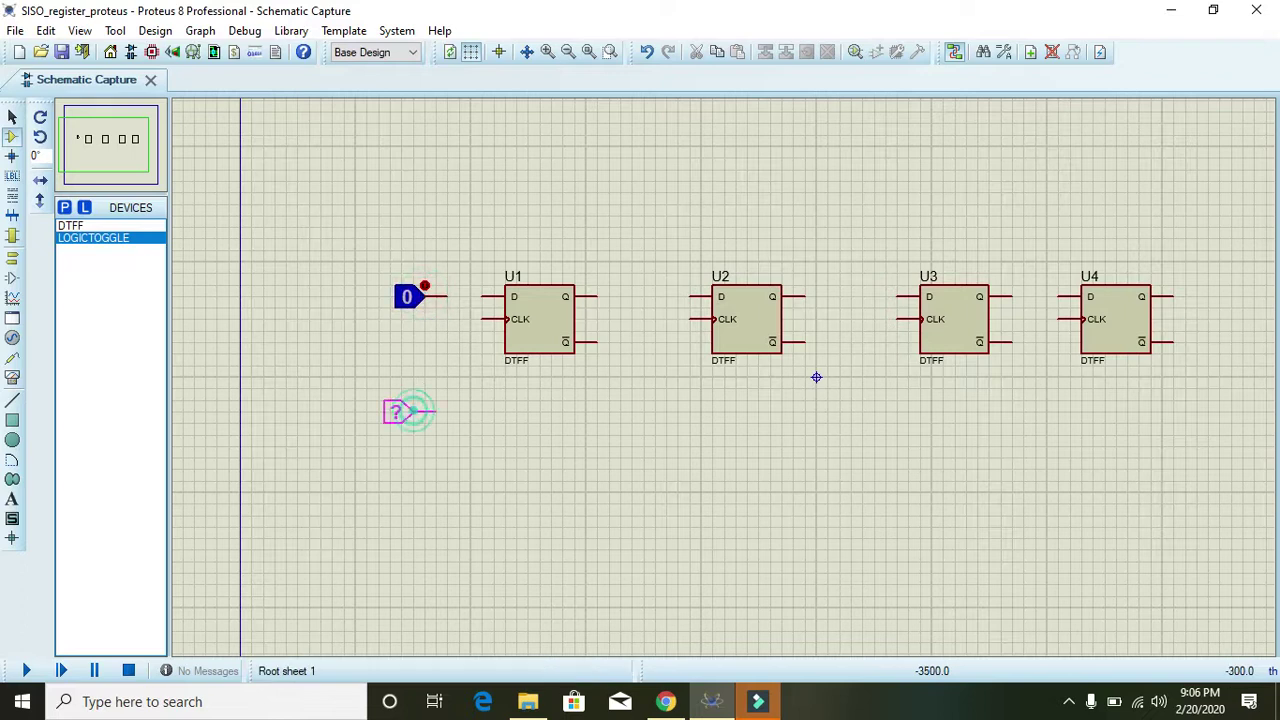
pyautogui.click(421, 400)
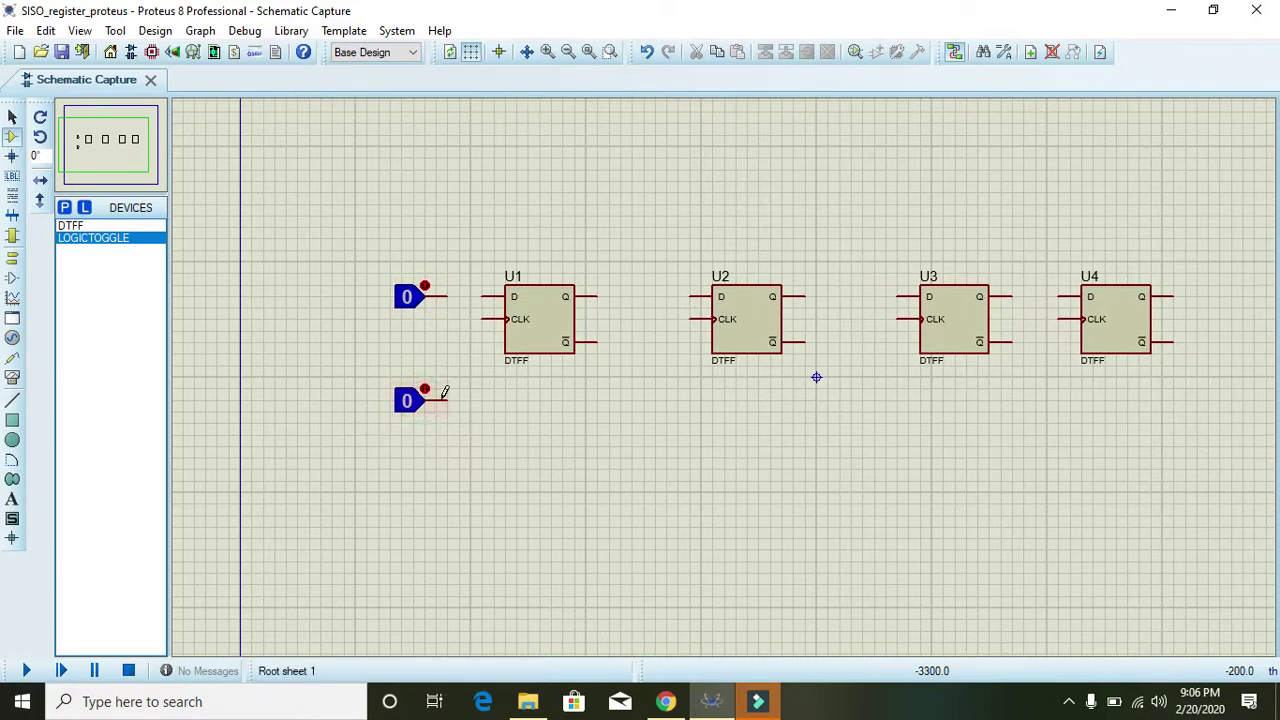
# Wire the lower toggle's output to U1's CLK and extend the clock wire to U4's CLK
pyautogui.click(449, 398)
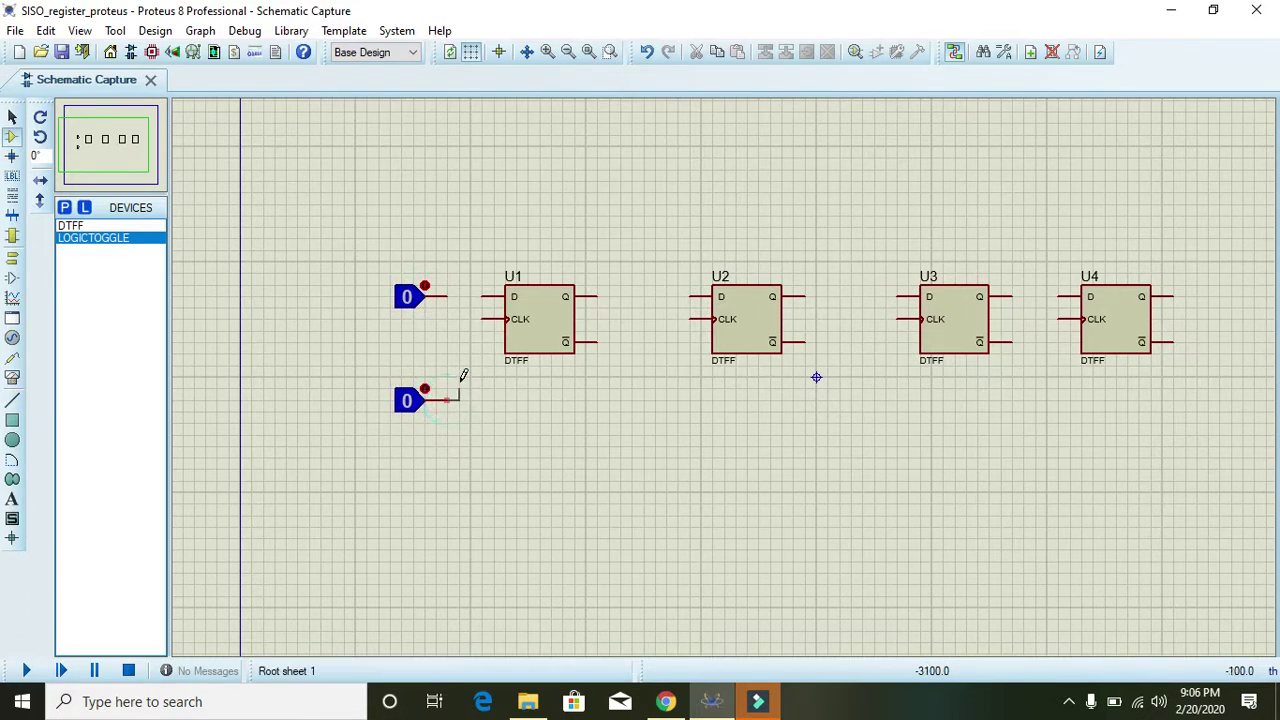
pyautogui.click(481, 318)
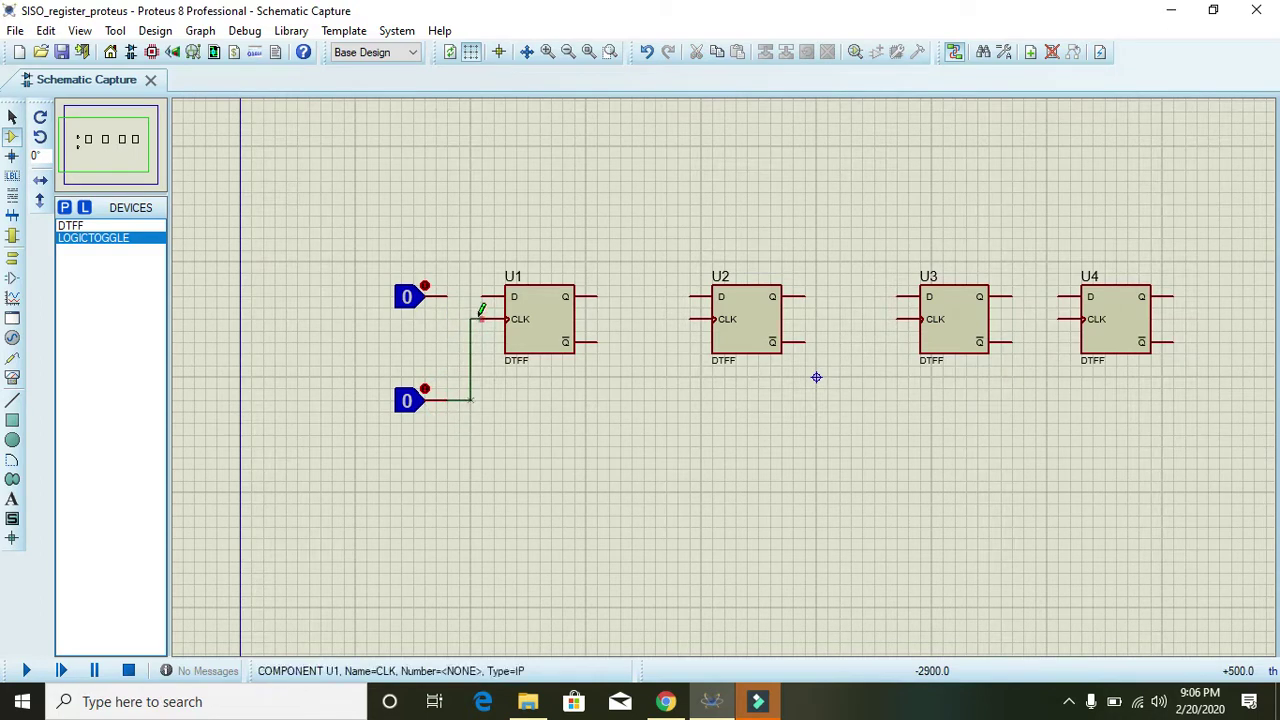
pyautogui.click(472, 399)
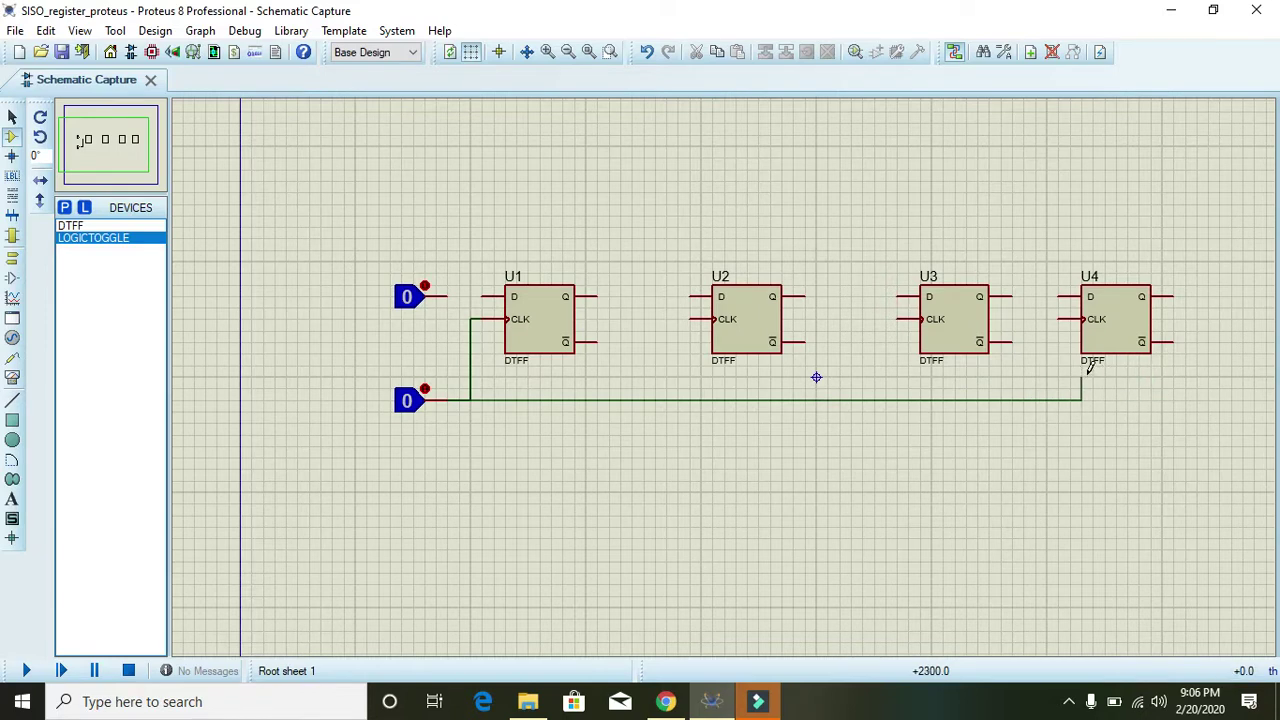
pyautogui.click(1062, 319)
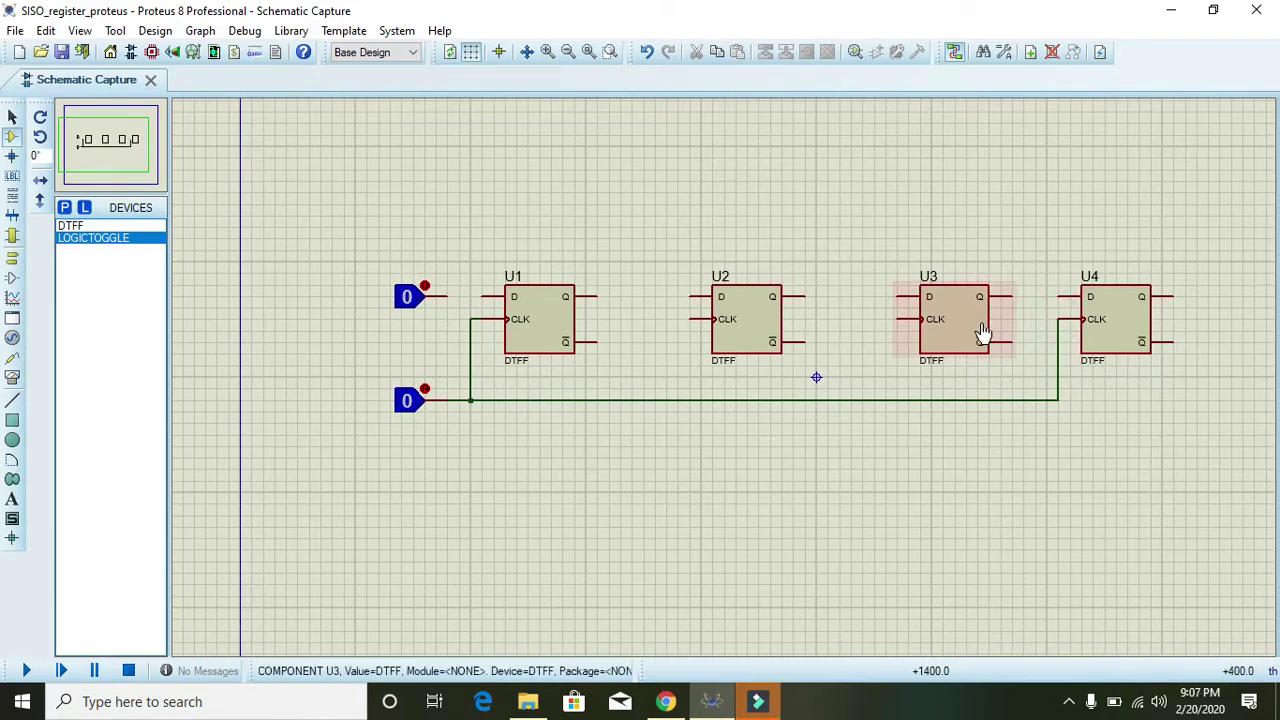
# Tap U3's and U2's CLK pins onto the shared clock line
pyautogui.click(897, 319)
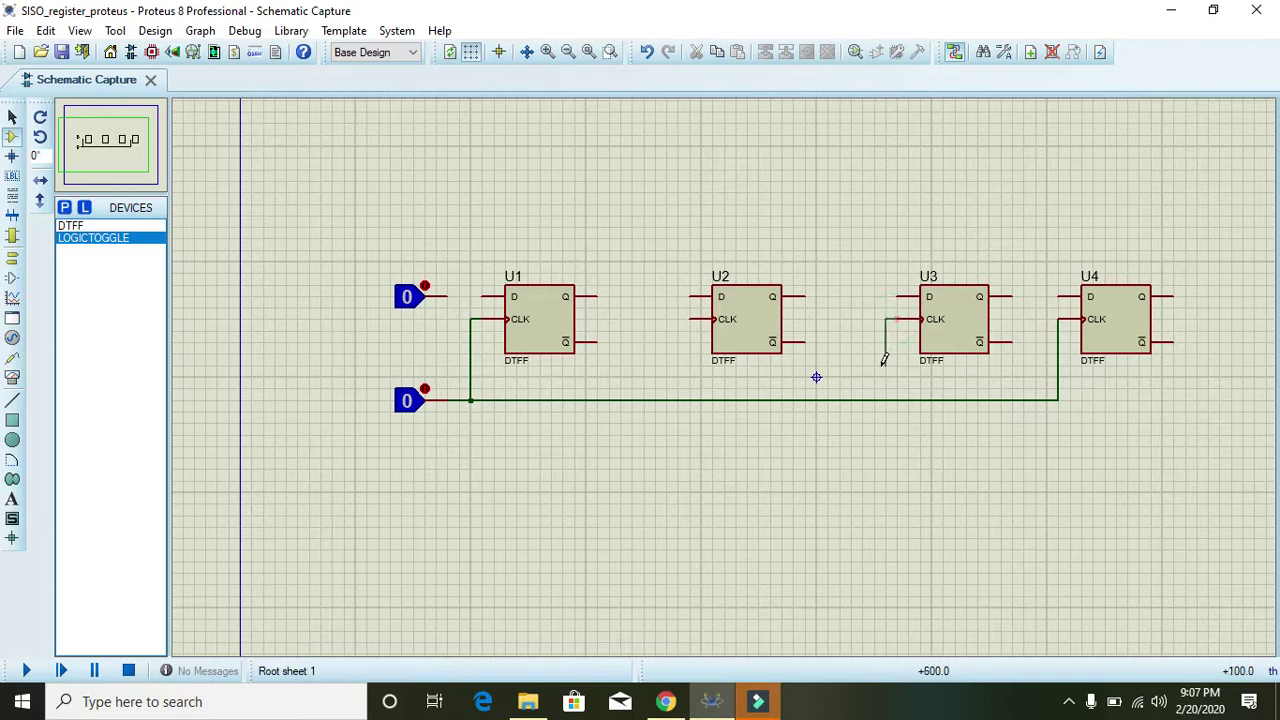
pyautogui.click(875, 400)
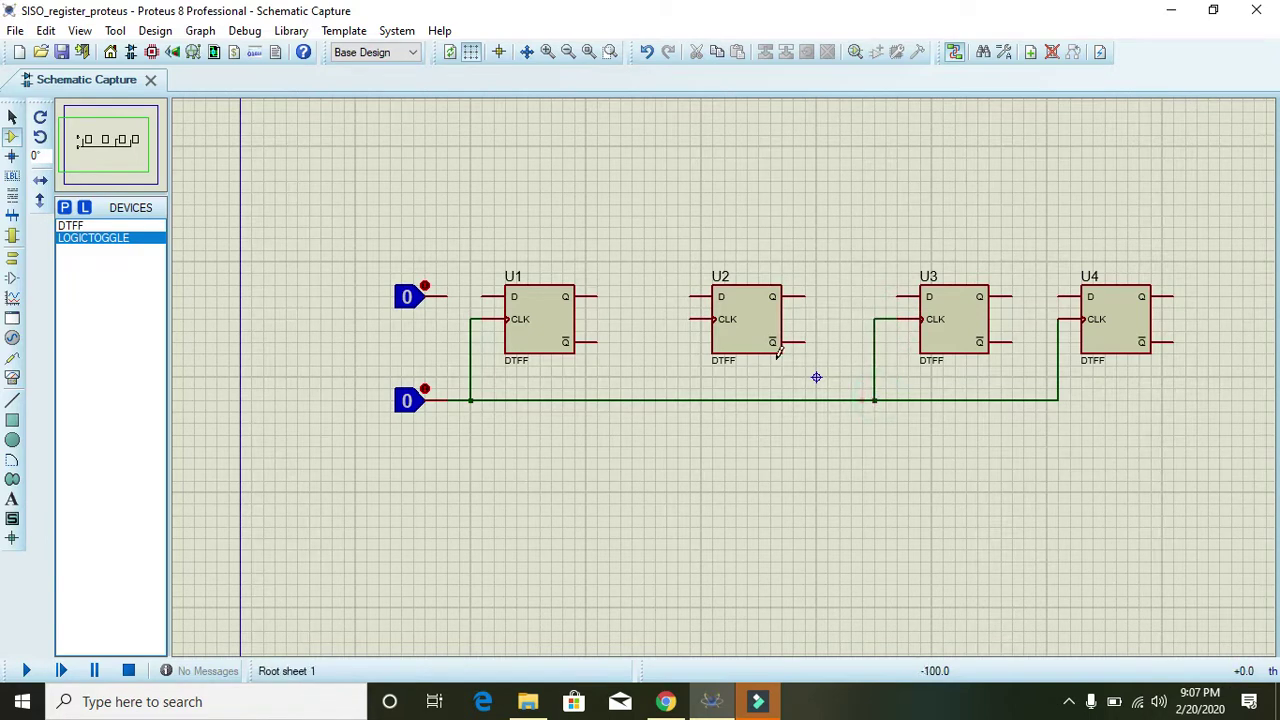
pyautogui.click(689, 319)
pyautogui.click(667, 399)
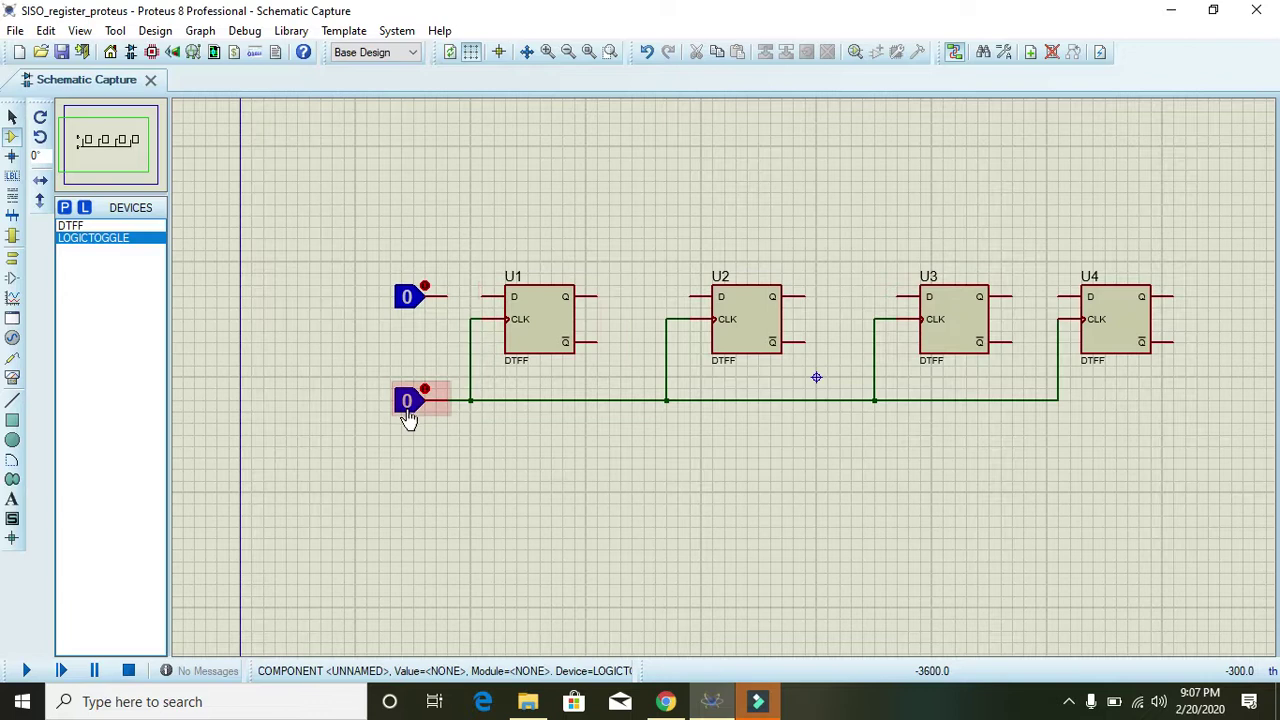
# Wire the upper toggle to U1's D, then chain Q to D from U1 through U4
pyautogui.click(480, 296)
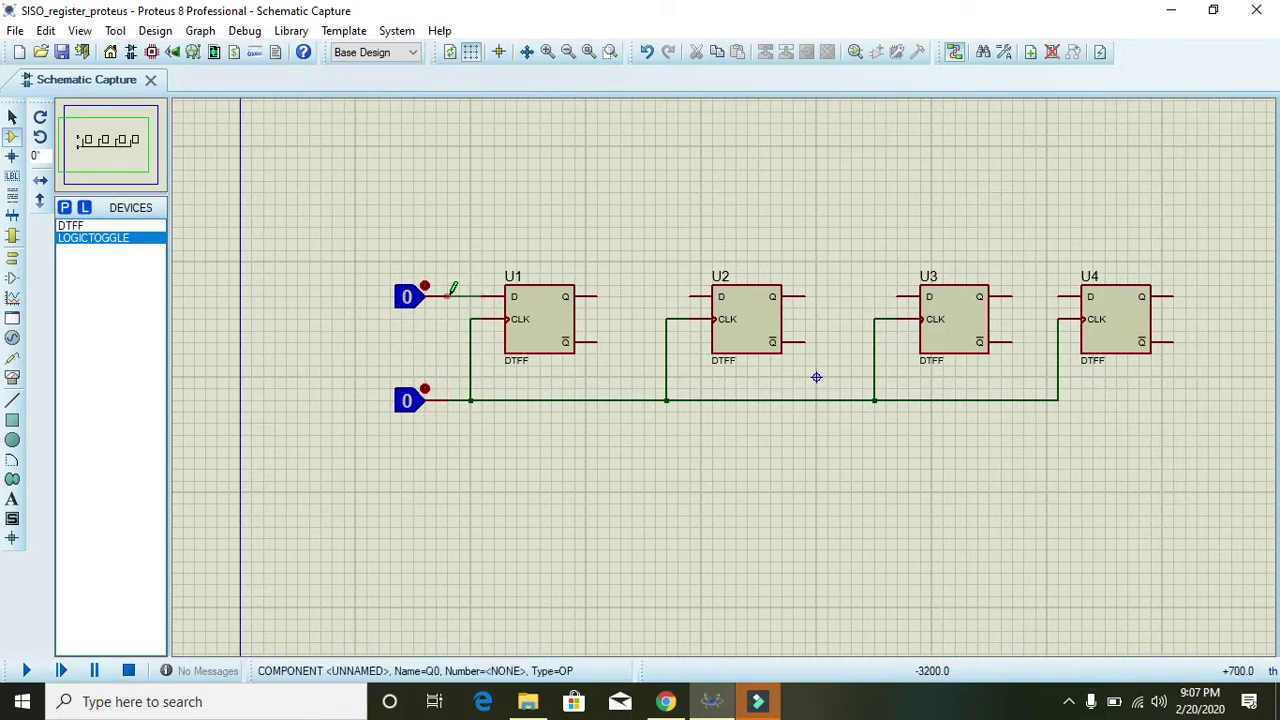
pyautogui.click(448, 295)
pyautogui.click(689, 295)
pyautogui.click(598, 295)
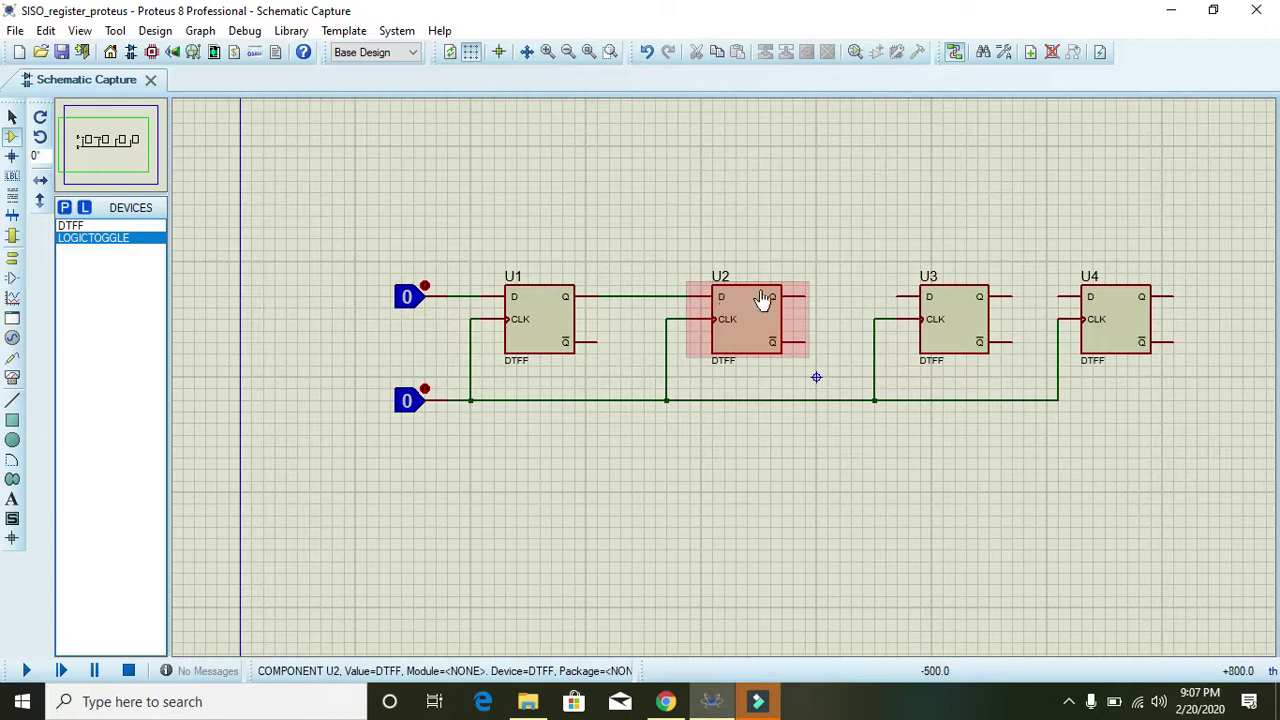
pyautogui.click(808, 295)
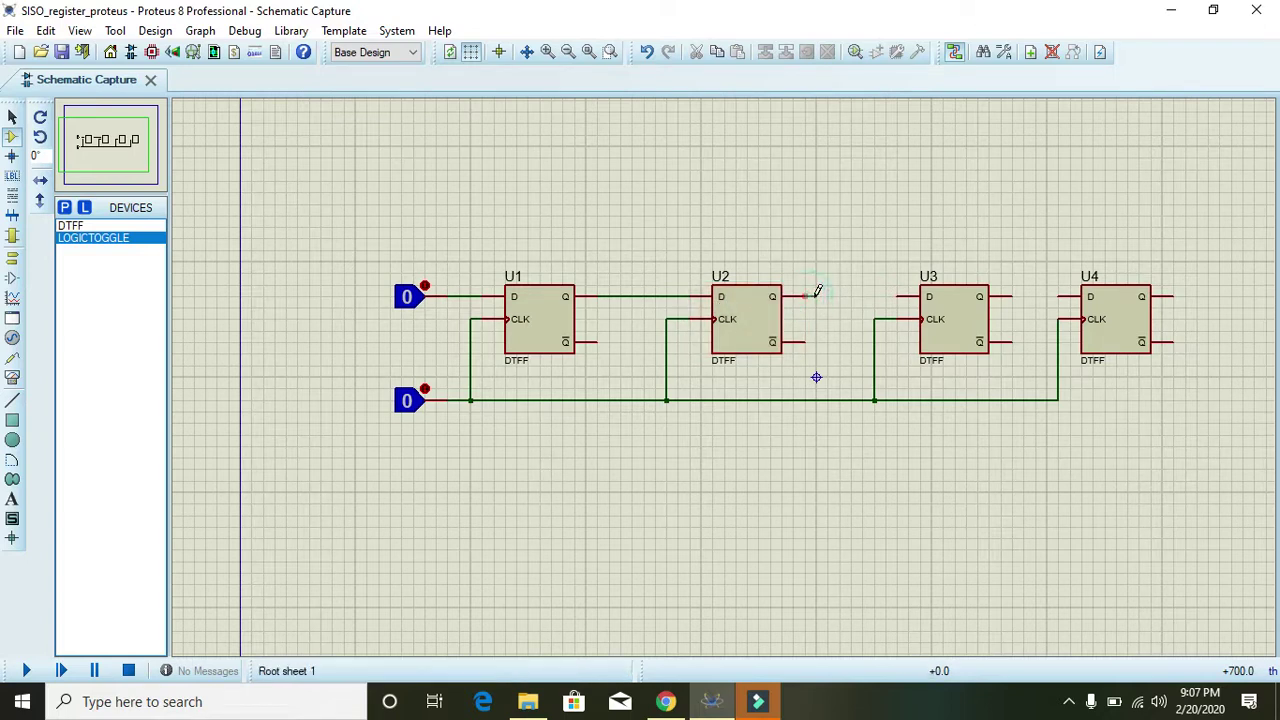
pyautogui.click(900, 296)
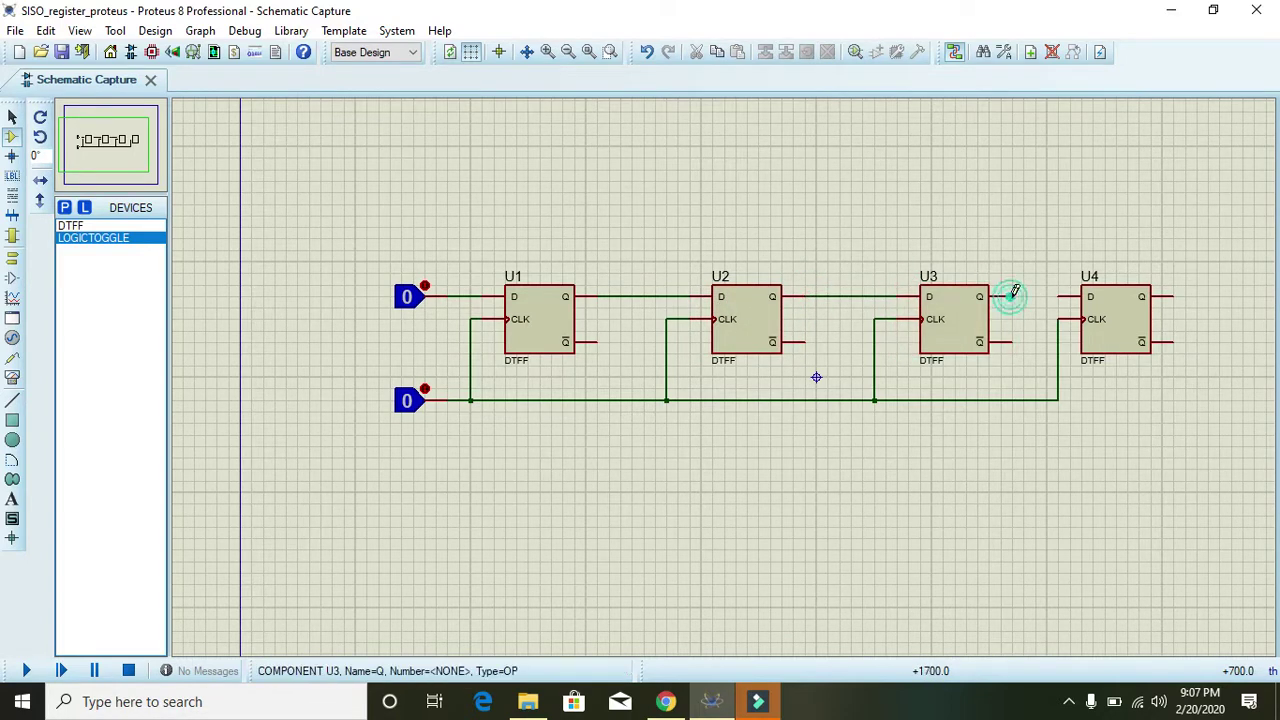
pyautogui.click(1058, 296)
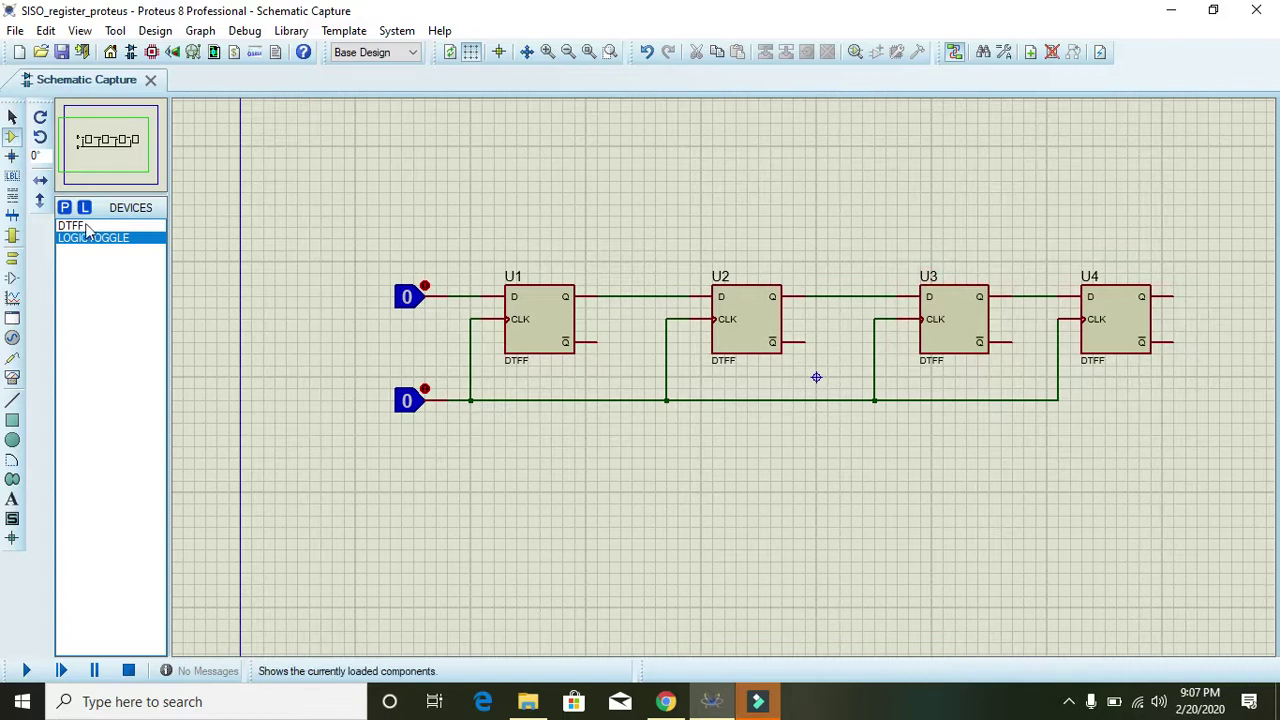
# Add LOGICPROBE (BIG) from the device library to the project's devices
pyautogui.click(65, 208)
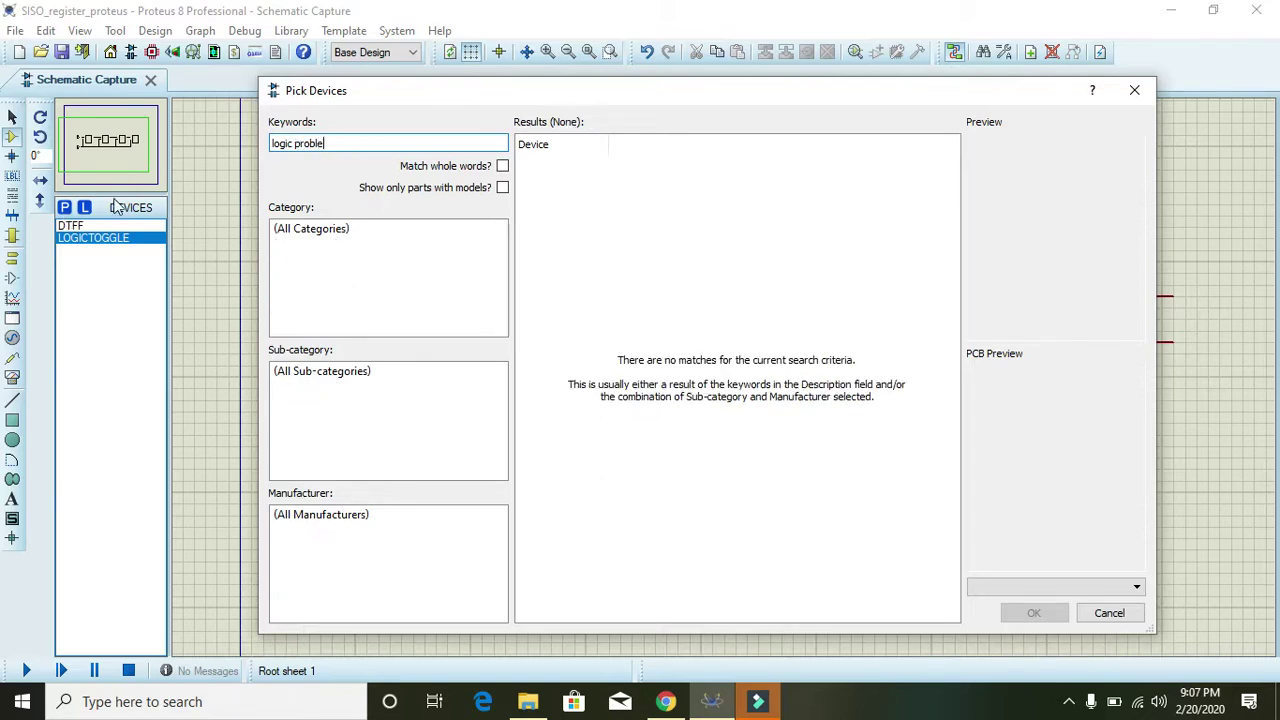
pyautogui.press('BackSpace')
pyautogui.press('BackSpace')
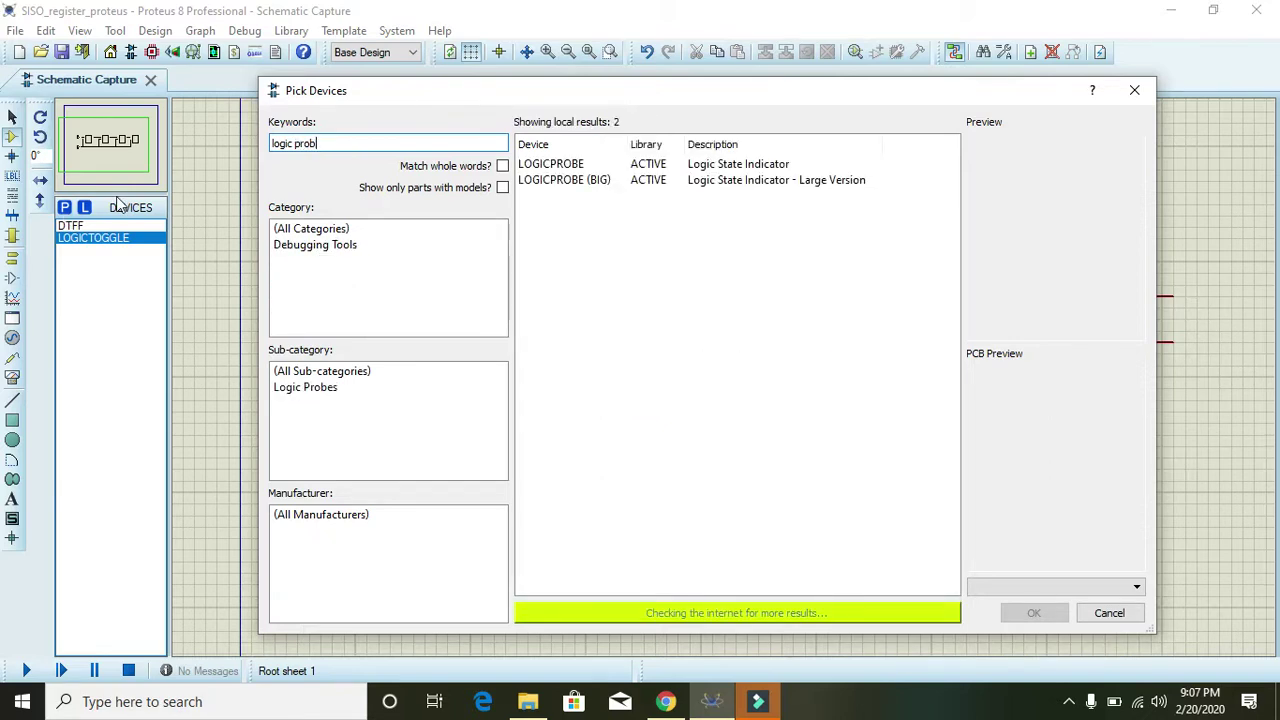
pyautogui.click(613, 181)
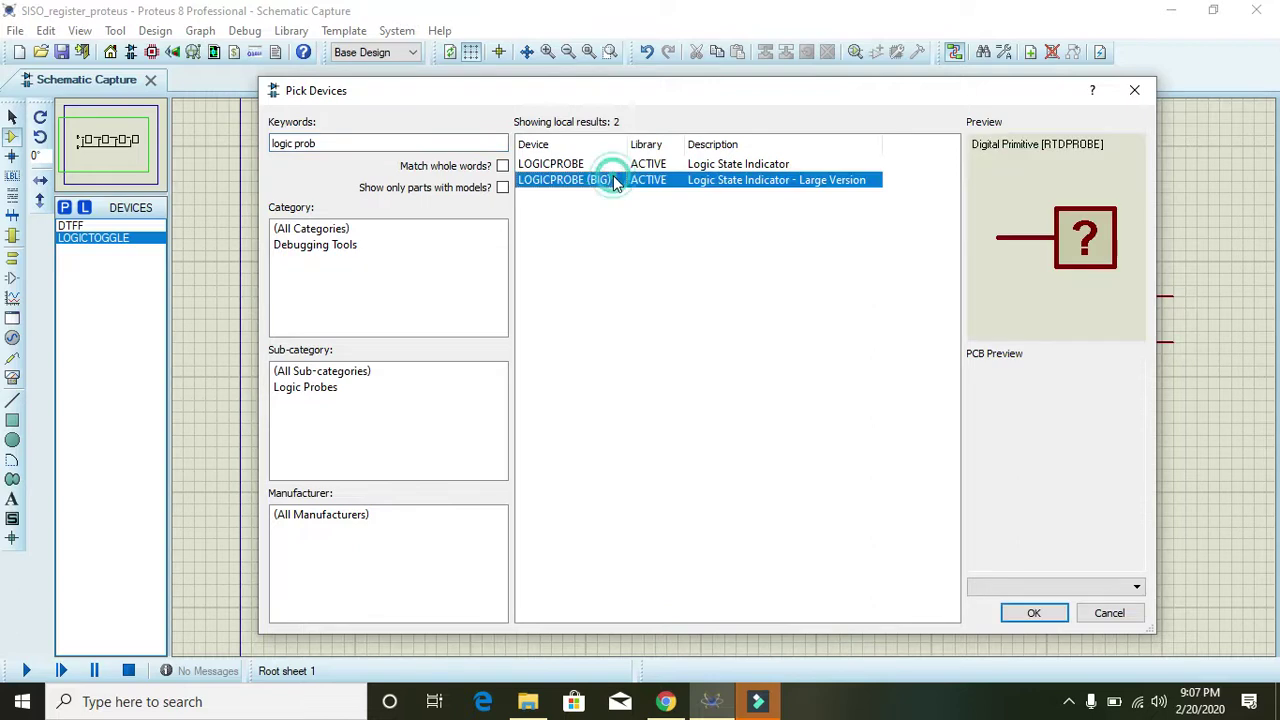
pyautogui.click(1025, 610)
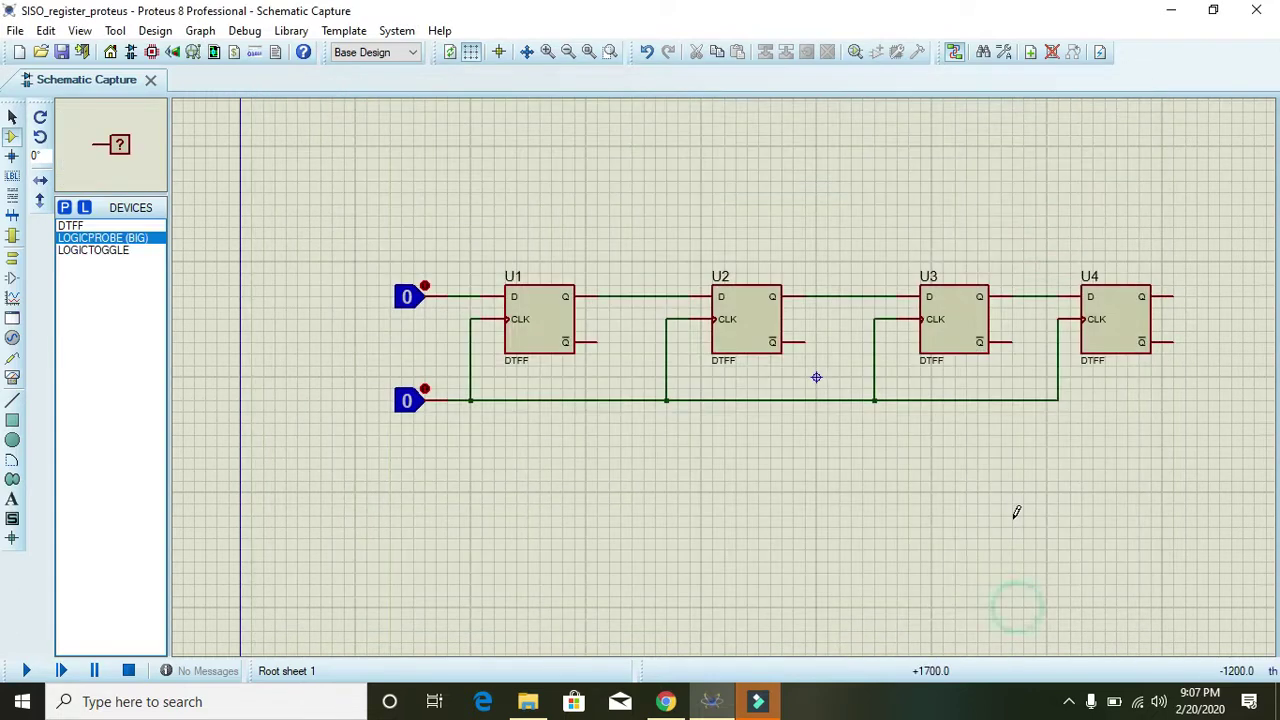
# Place probes right of U4 and above the U3–U4 wire, wiring each to its output line
pyautogui.click(1210, 262)
pyautogui.click(1214, 262)
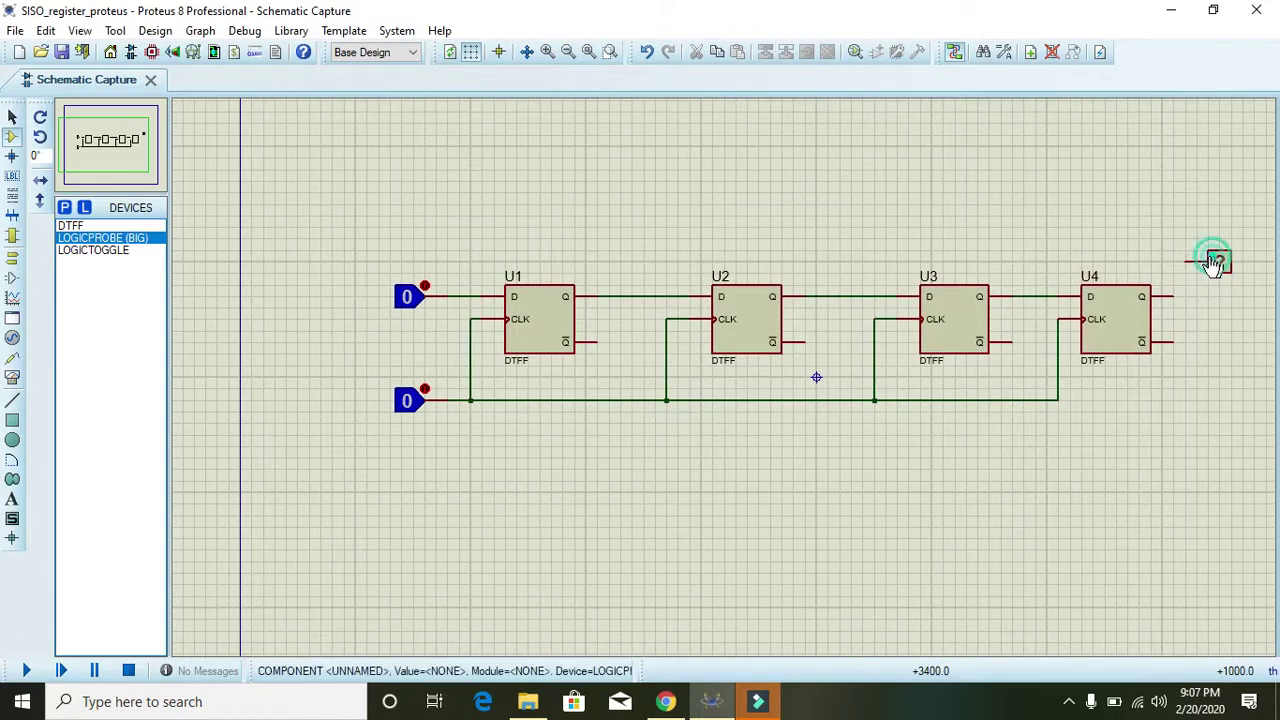
pyautogui.click(1187, 262)
pyautogui.click(1172, 297)
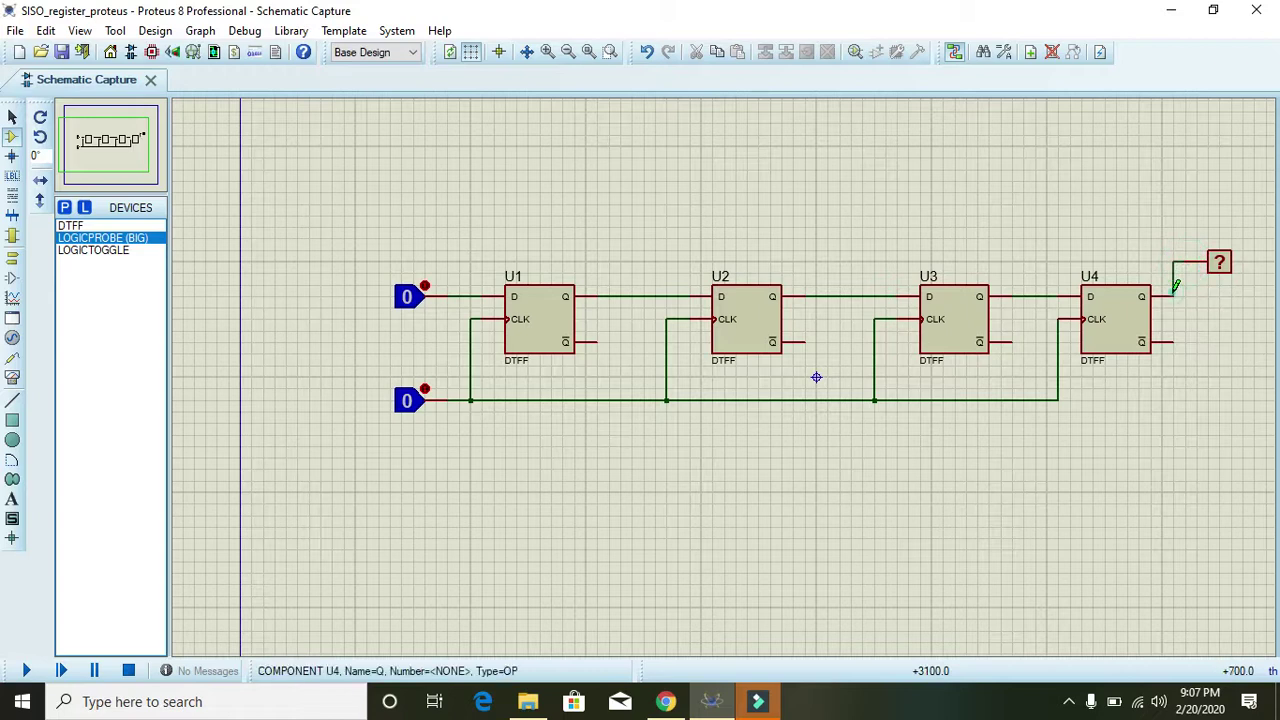
pyautogui.click(1060, 252)
pyautogui.click(1058, 250)
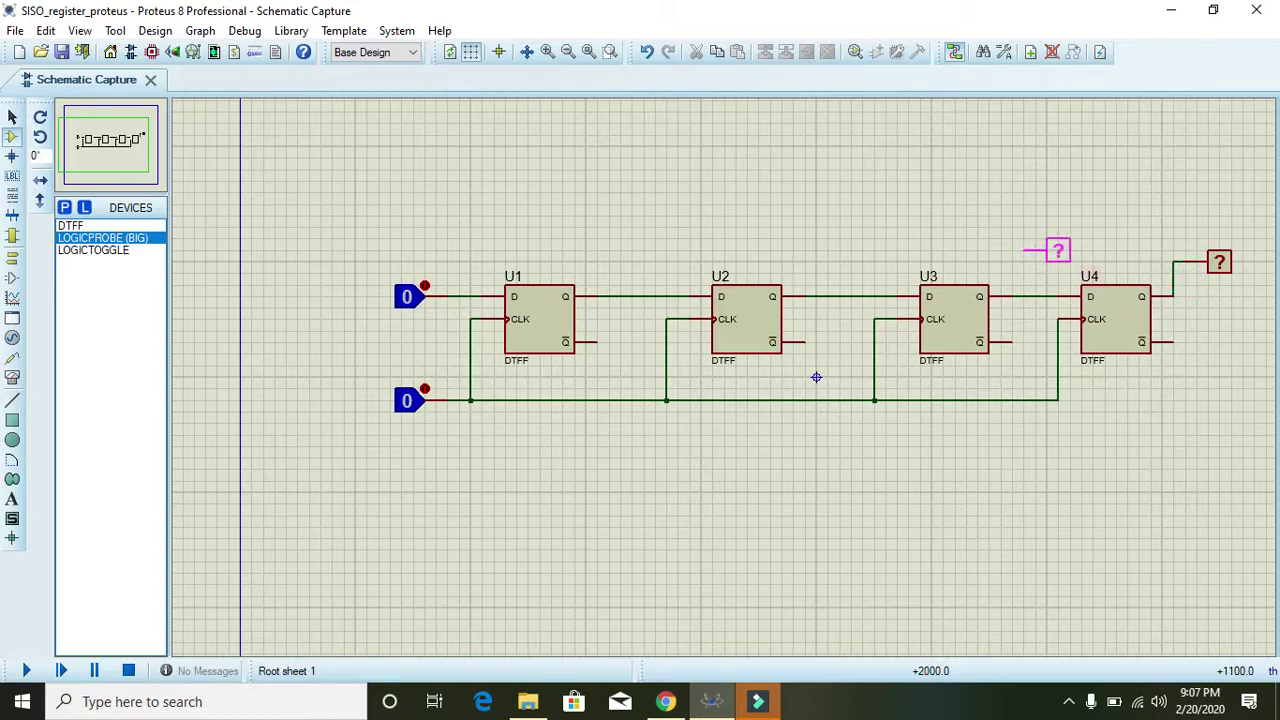
pyautogui.click(1022, 250)
pyautogui.click(1013, 295)
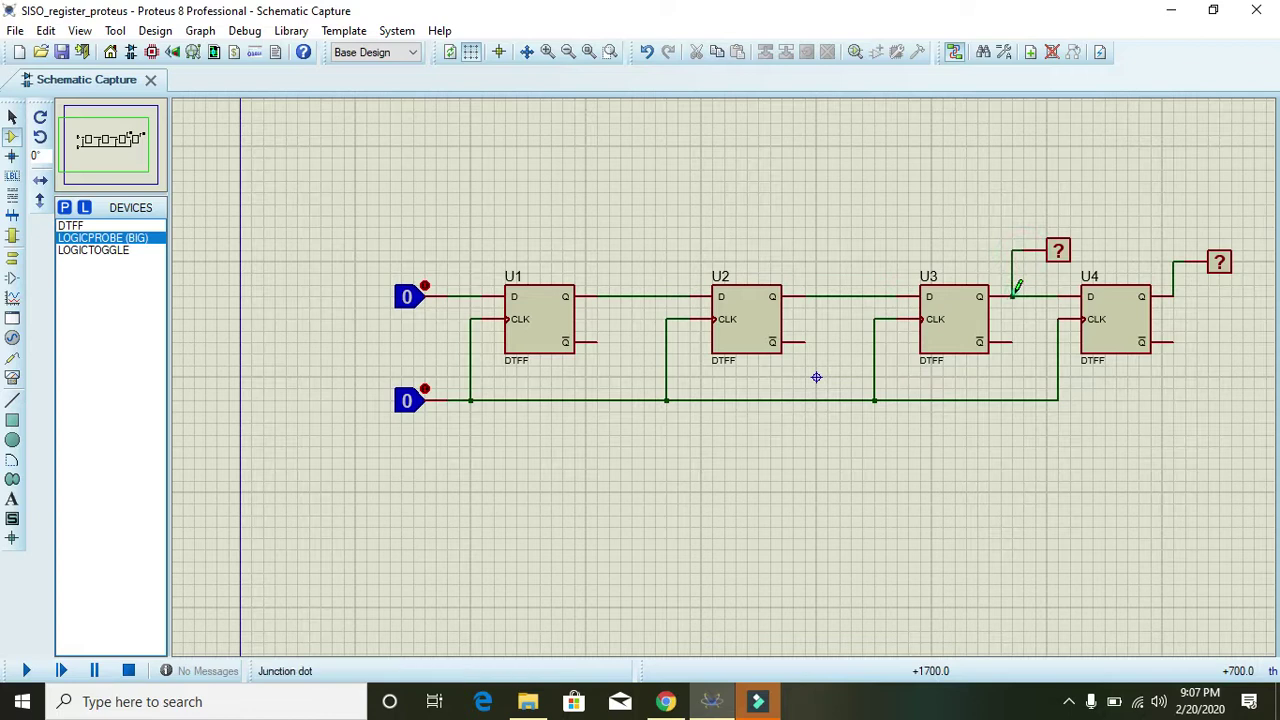
# Place probes above the U2–U3 and U1–U2 wires and connect each to its line
pyautogui.click(845, 247)
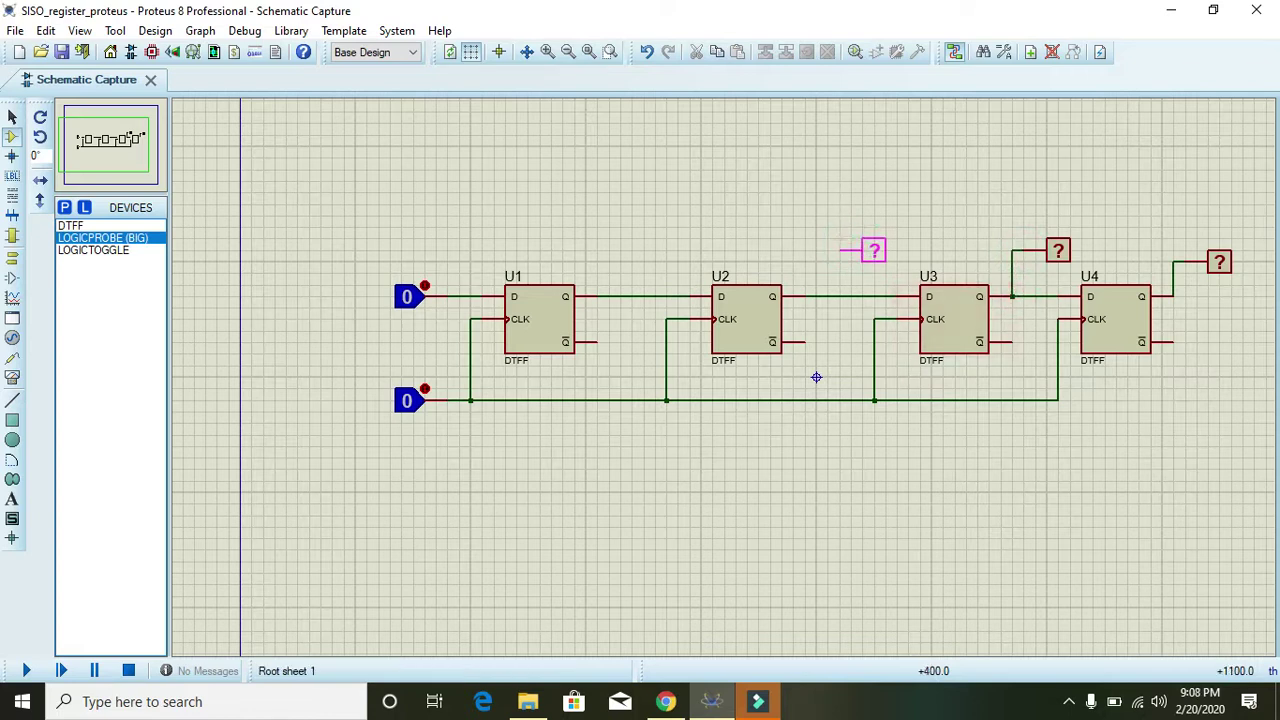
pyautogui.click(845, 250)
pyautogui.click(839, 250)
pyautogui.click(817, 295)
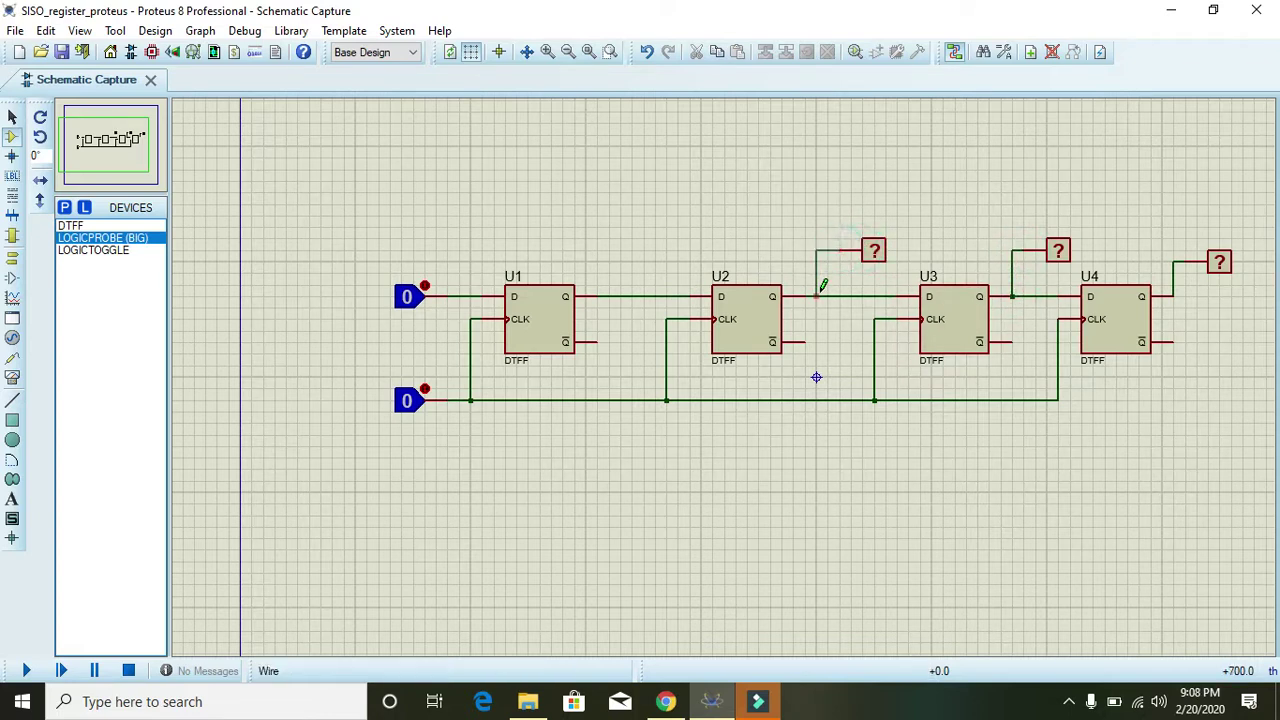
pyautogui.click(640, 248)
pyautogui.click(637, 248)
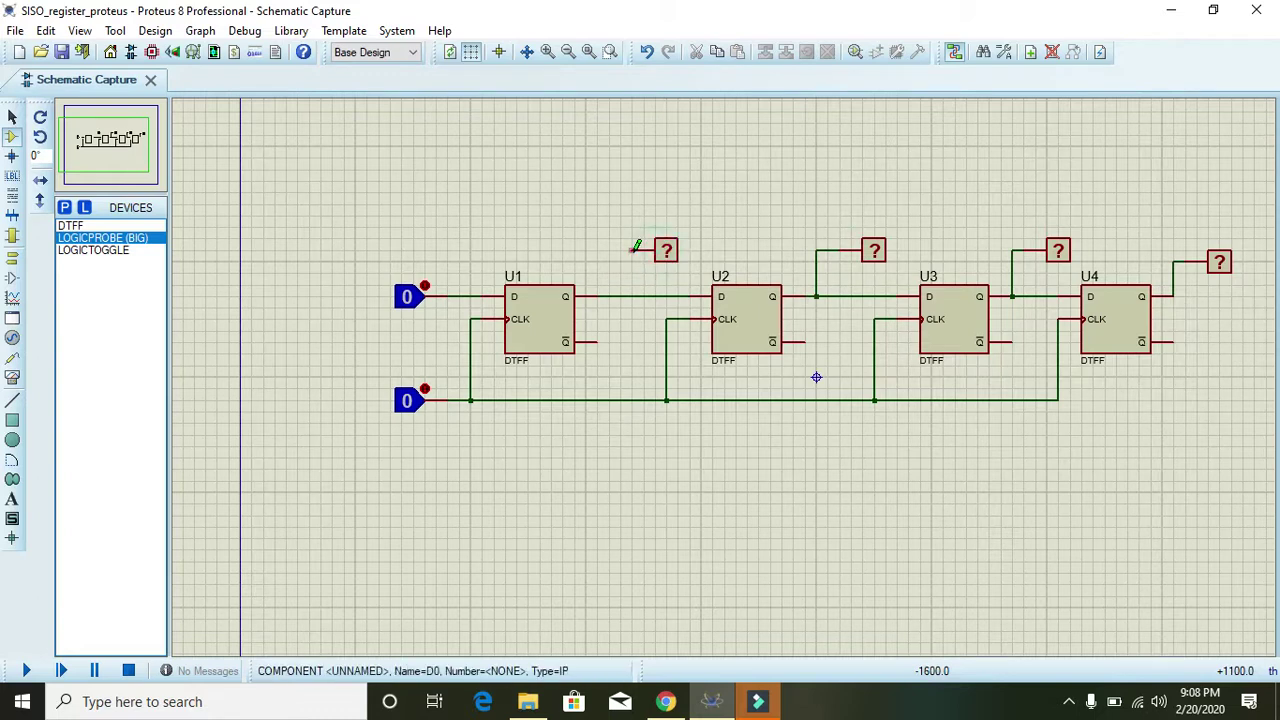
pyautogui.click(632, 250)
pyautogui.click(631, 295)
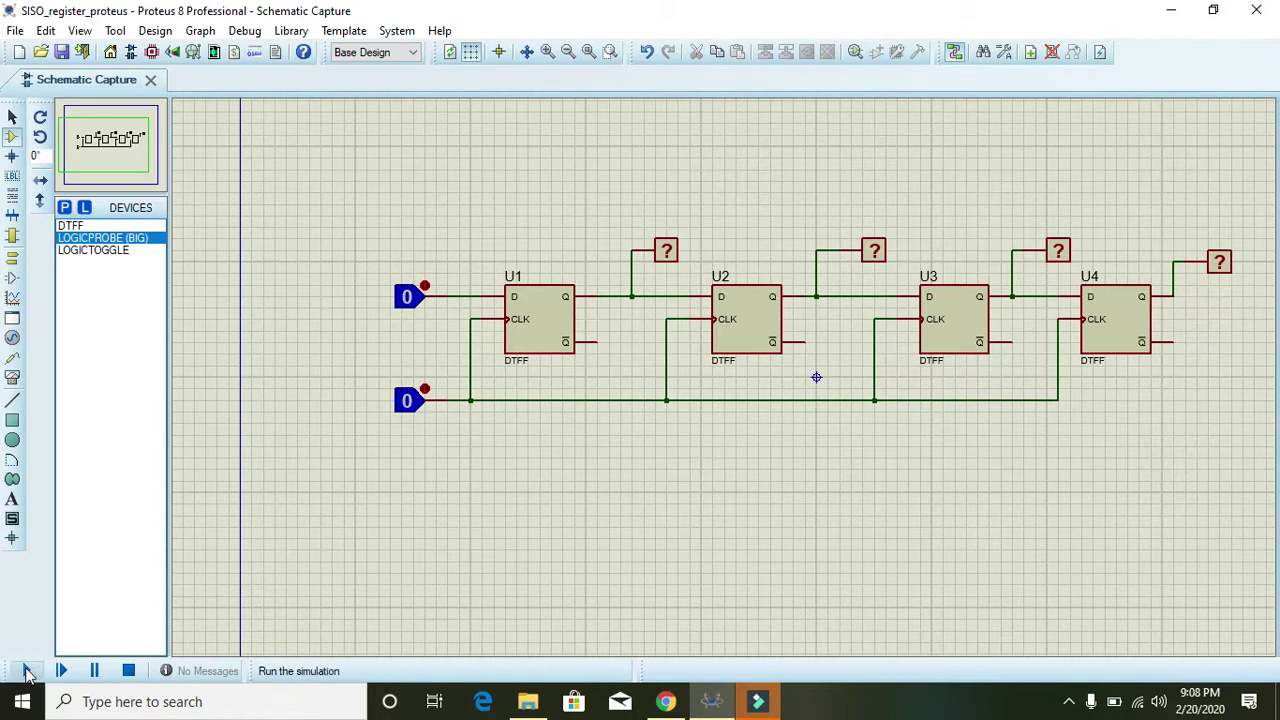
# Run a trial simulation, select the U4 output probe, and stop the simulation
pyautogui.click(27, 671)
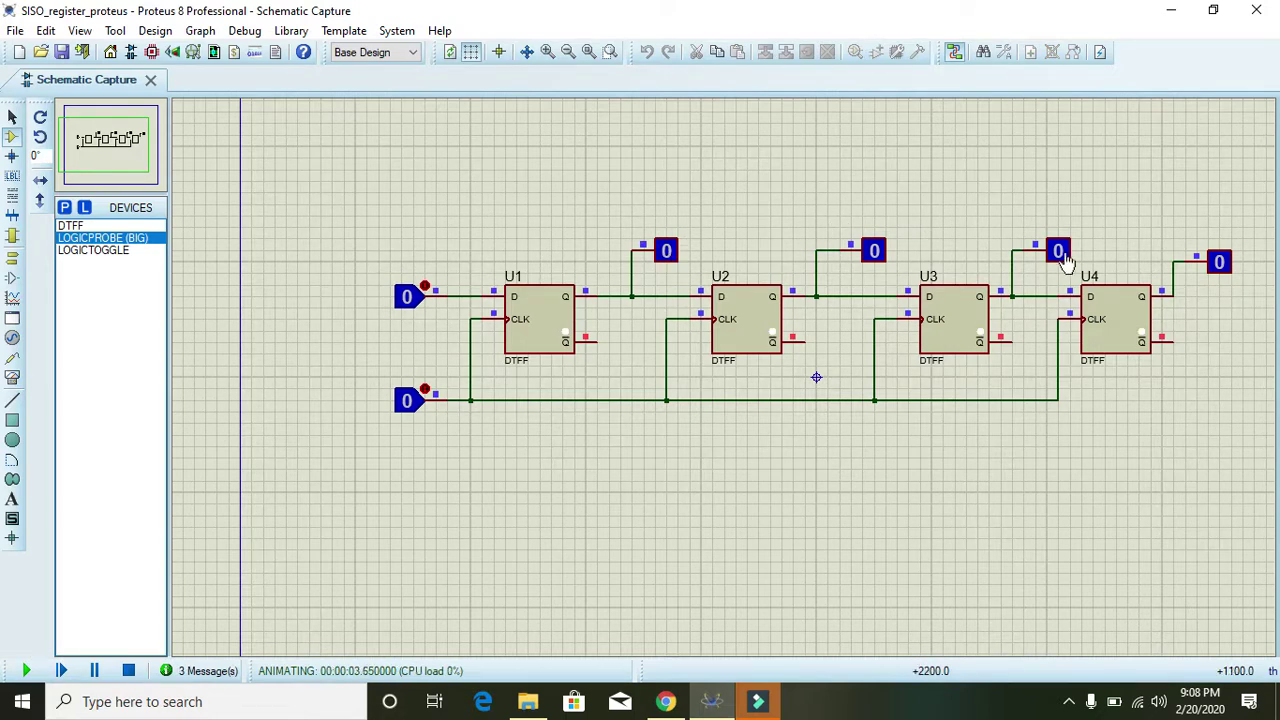
pyautogui.moveTo(1186, 228); pyautogui.dragTo(1243, 285)
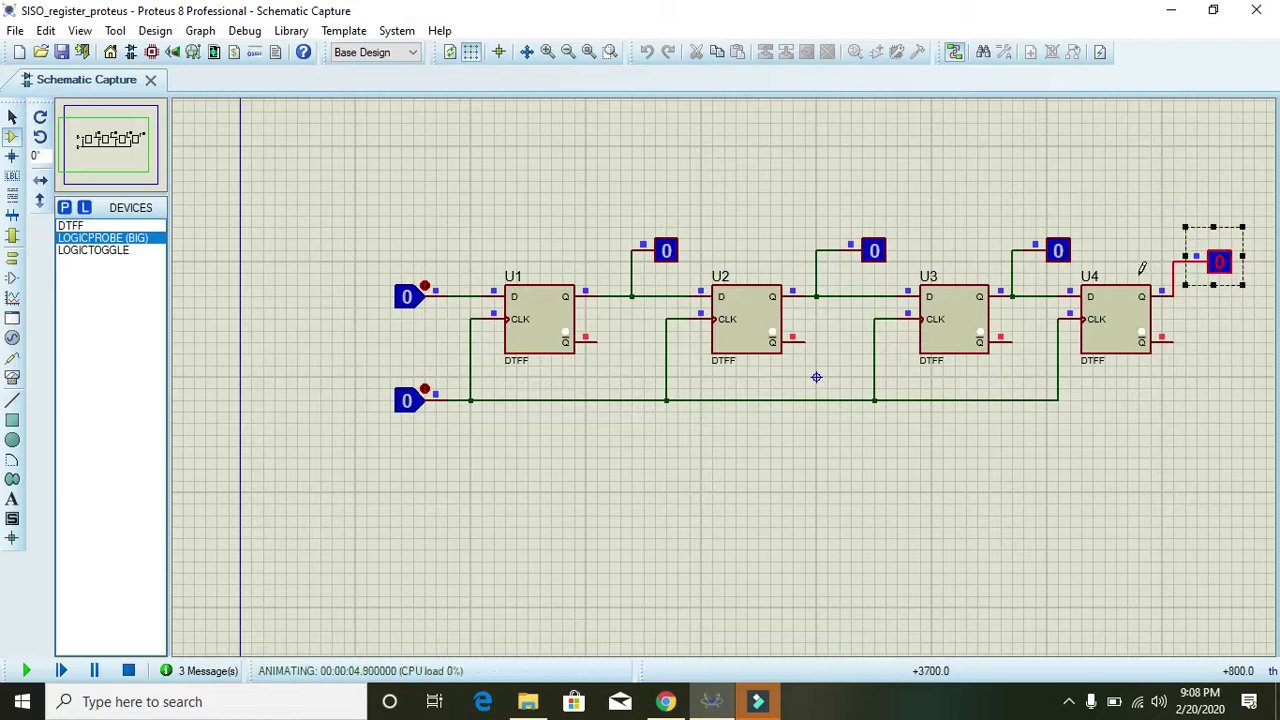
pyautogui.click(128, 670)
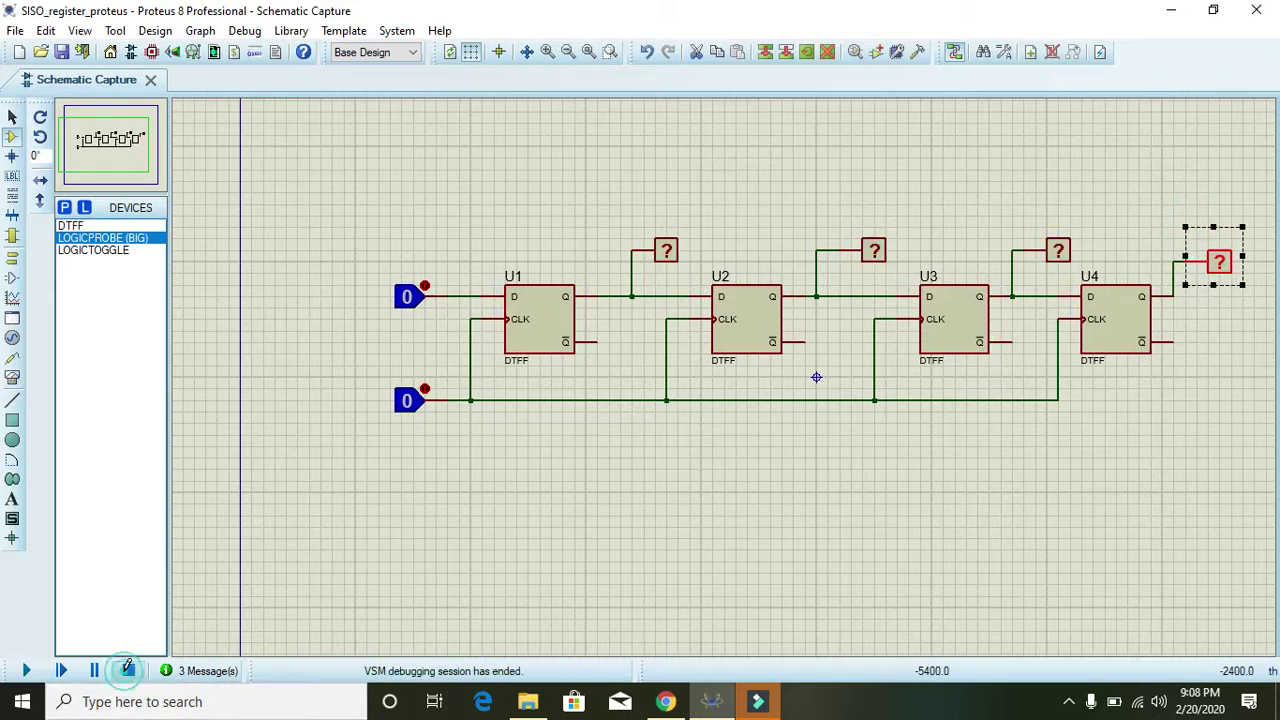
# Nudge the U4 probe up one grid step to align with the others, then restart simulation
pyautogui.moveTo(1218, 247); pyautogui.dragTo(1218, 235)
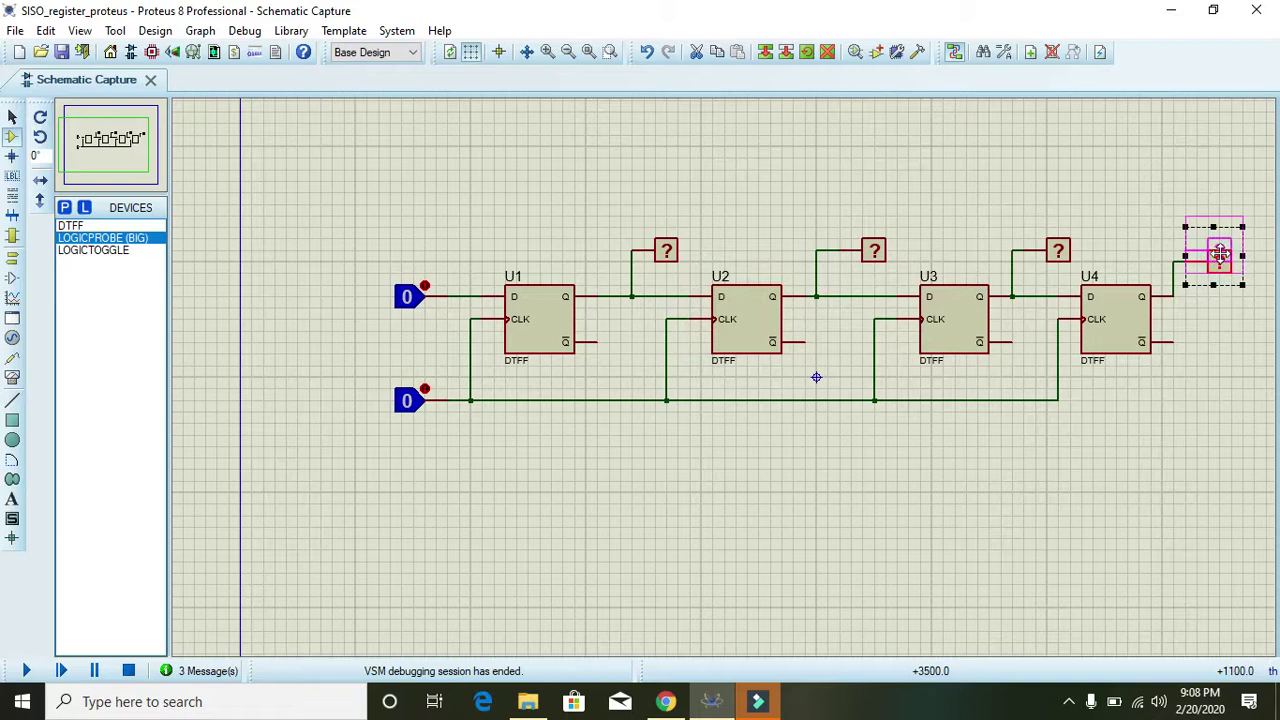
pyautogui.click(1146, 248)
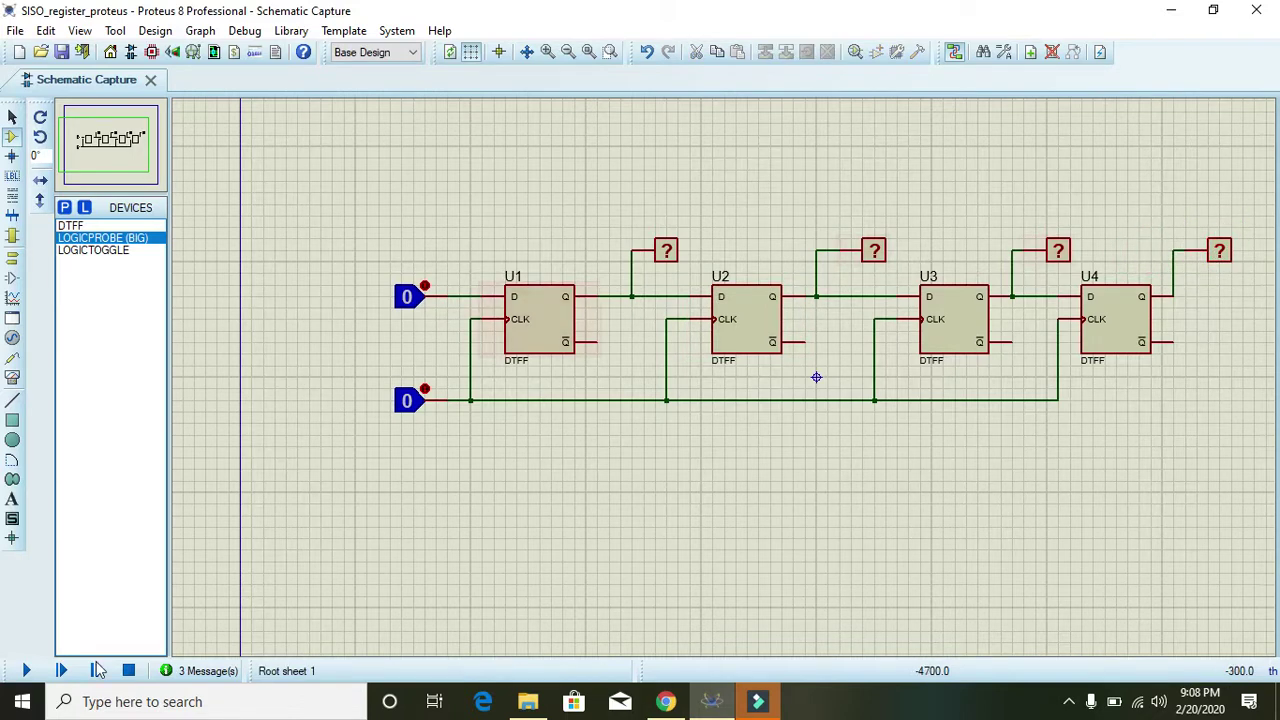
pyautogui.click(26, 670)
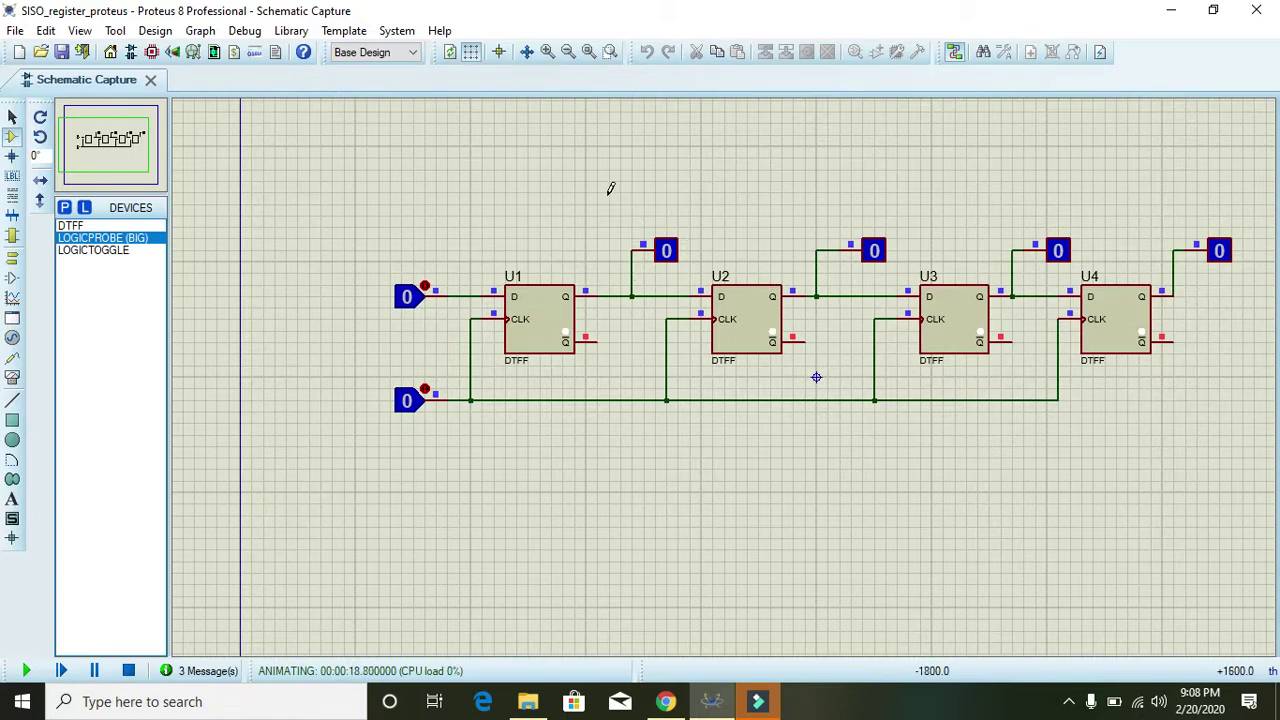
pyautogui.moveTo(609, 192); pyautogui.dragTo(1264, 285)
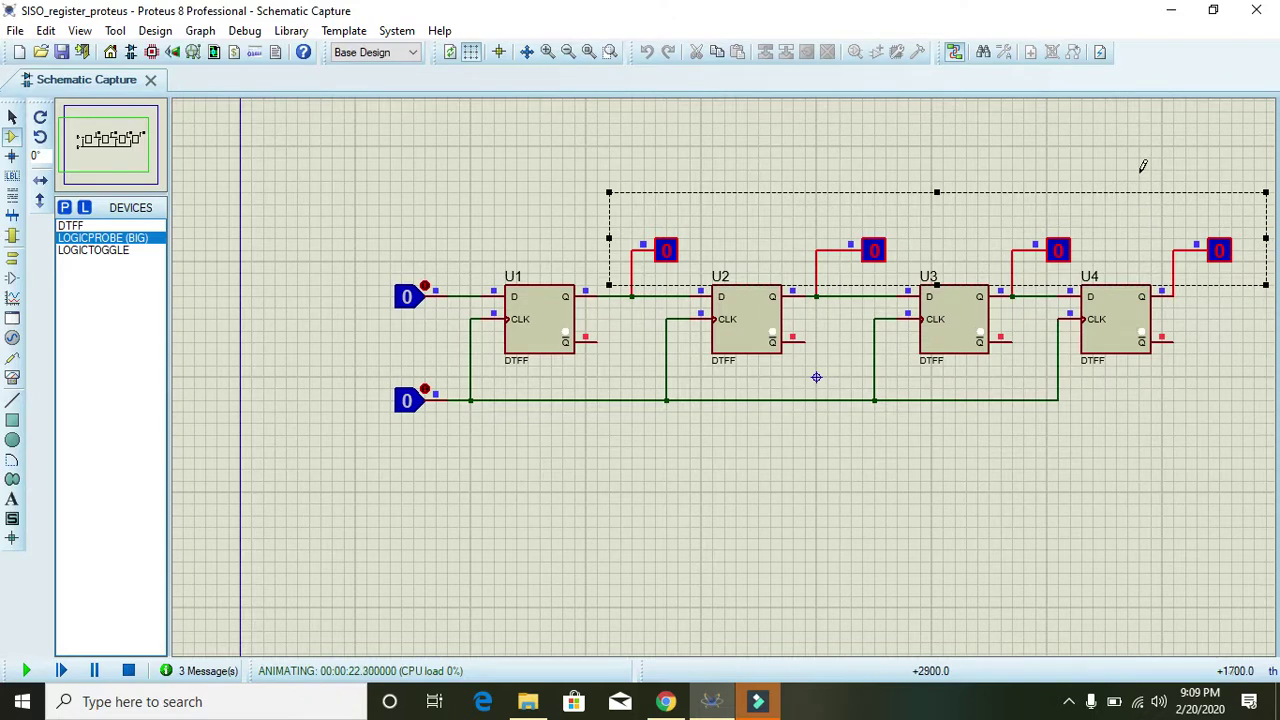
pyautogui.click(1143, 166)
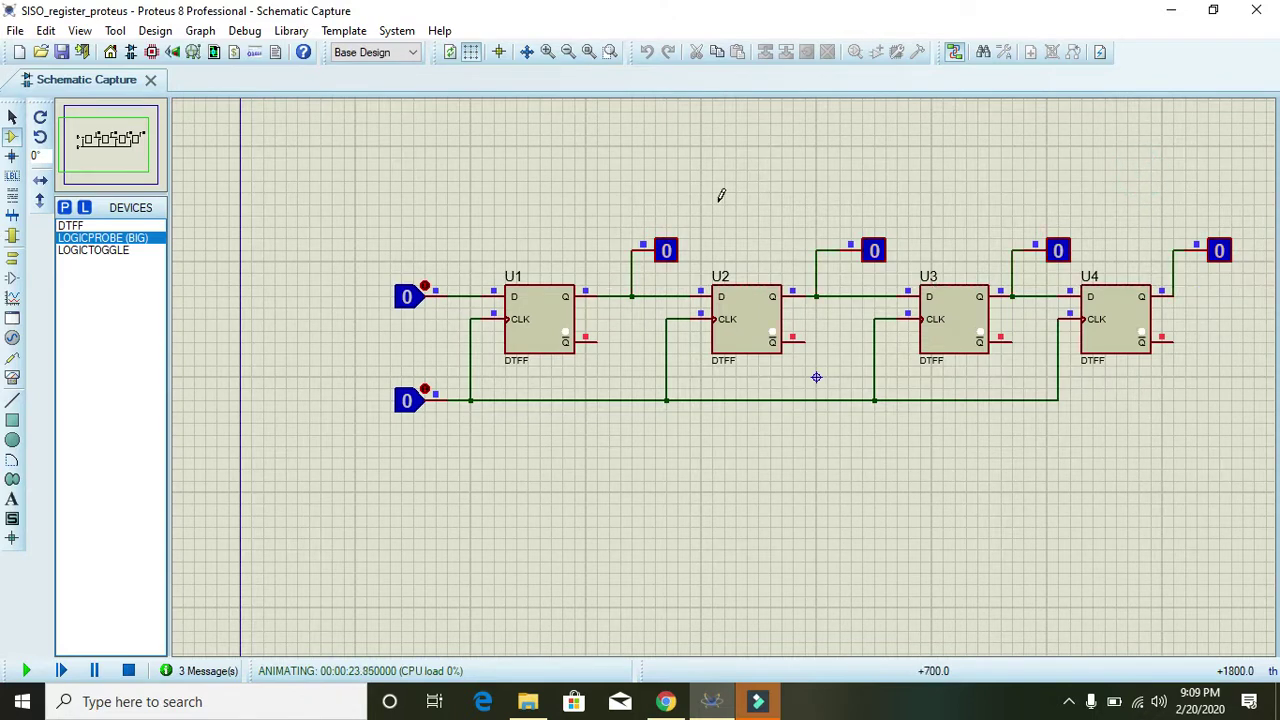
pyautogui.click(667, 250)
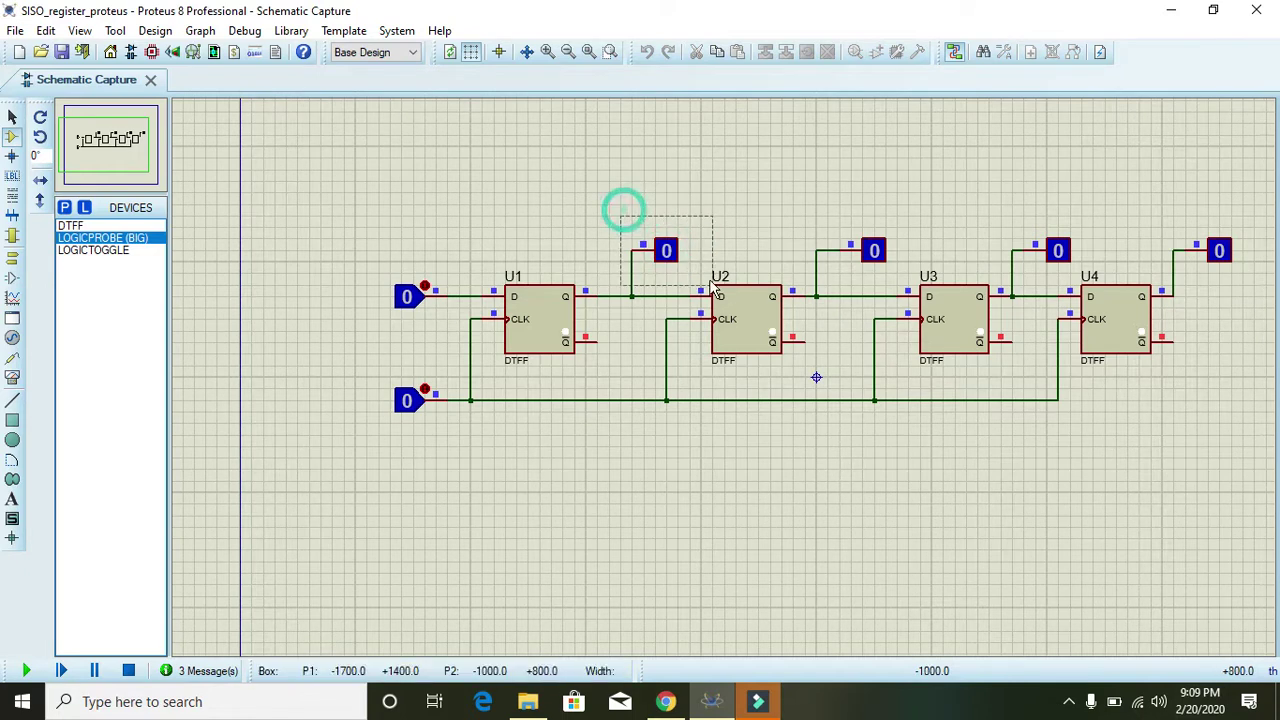
pyautogui.moveTo(622, 210); pyautogui.dragTo(695, 280)
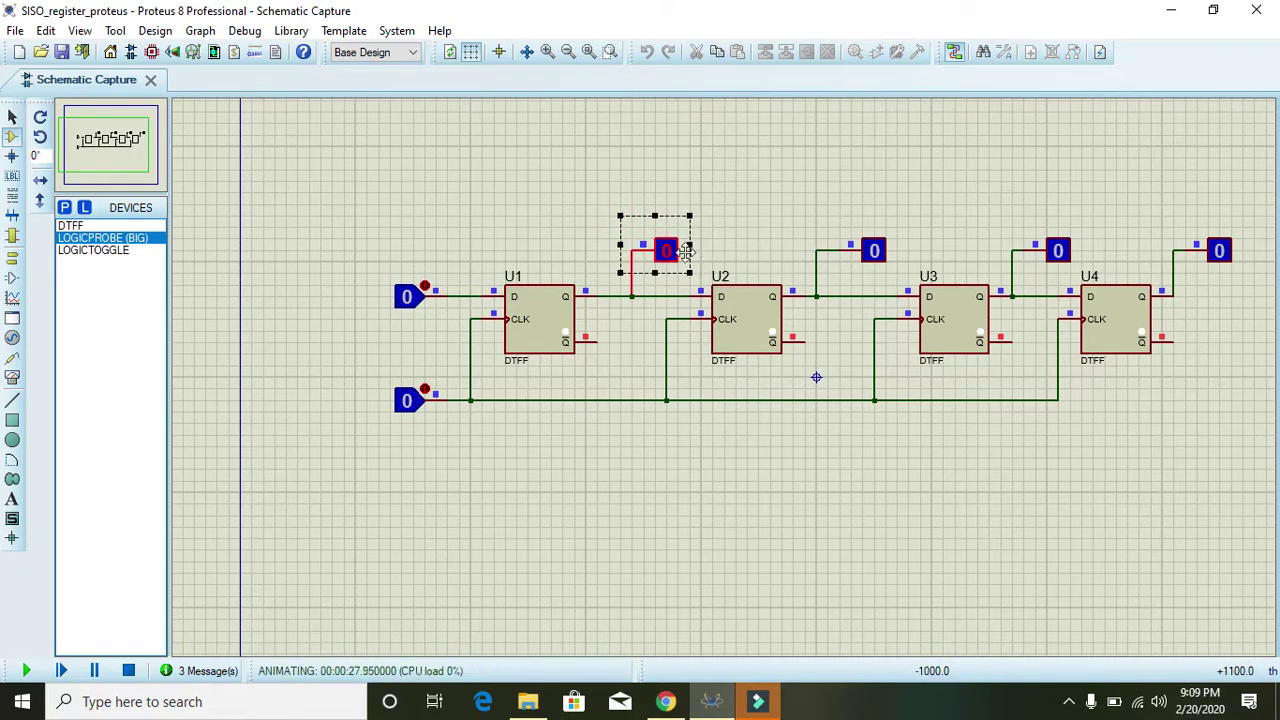
pyautogui.click(845, 283)
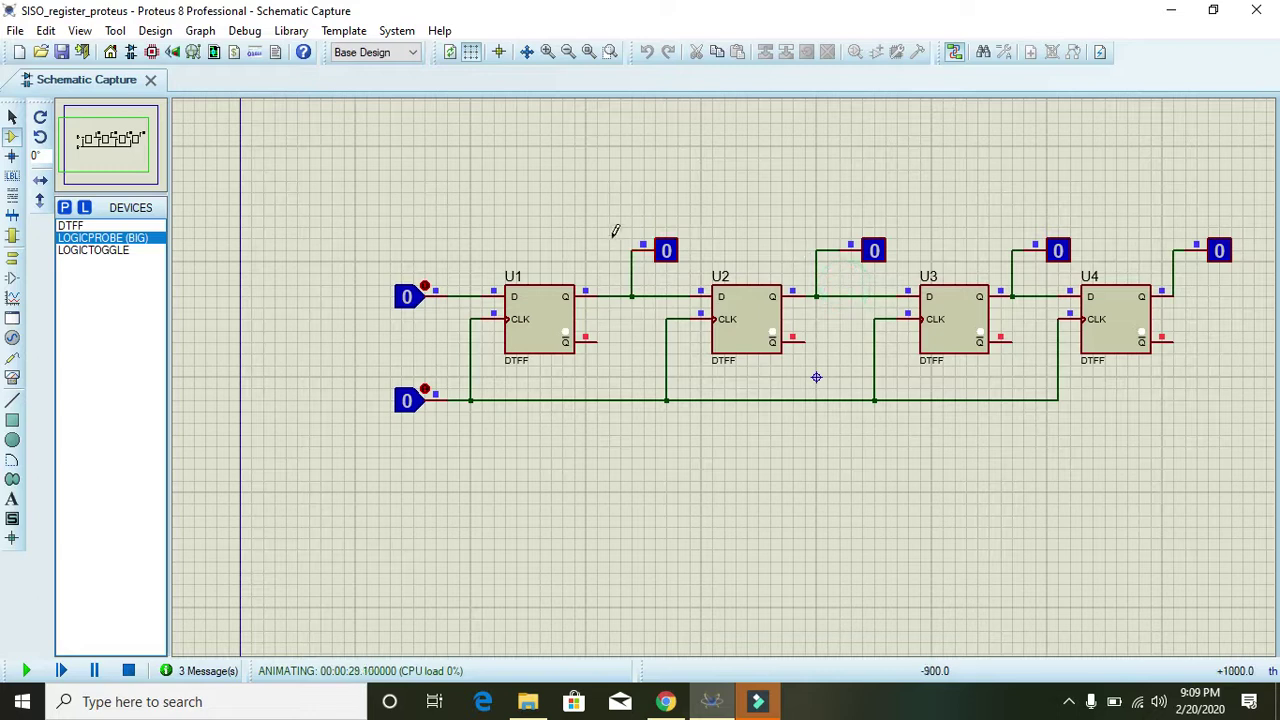
pyautogui.click(425, 283)
pyautogui.moveTo(644, 208); pyautogui.dragTo(692, 260)
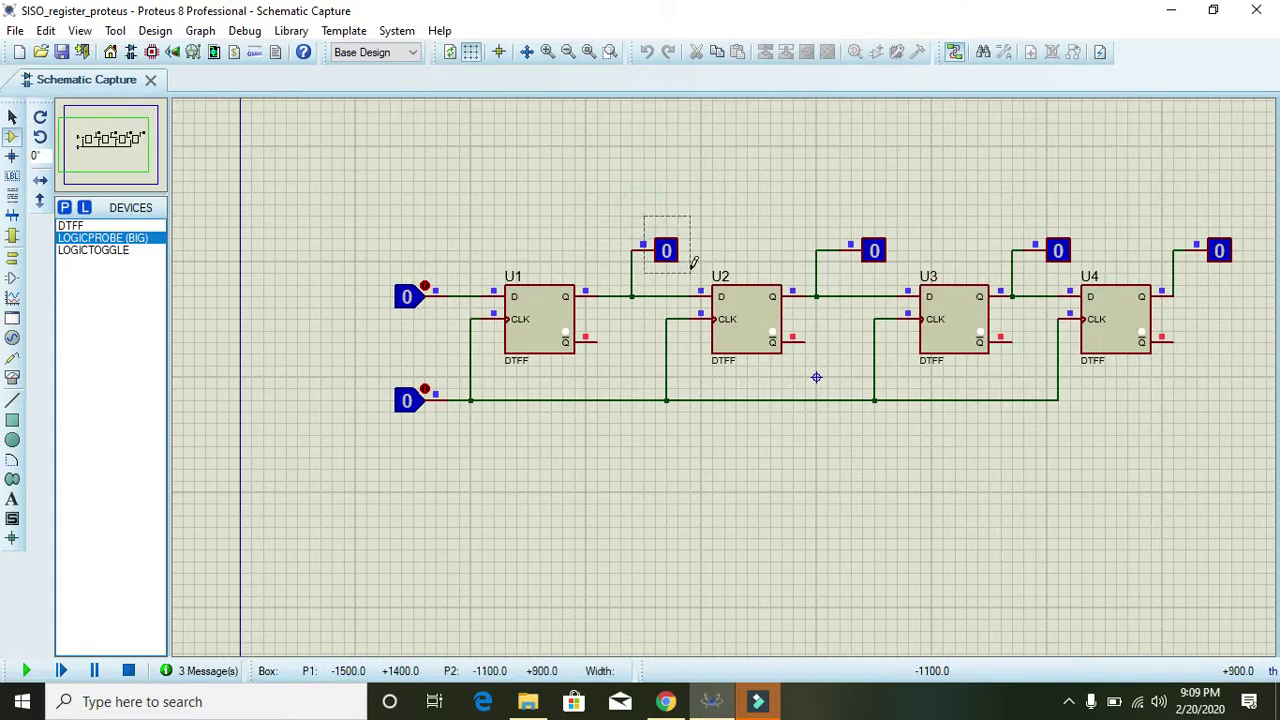
pyautogui.moveTo(831, 216); pyautogui.dragTo(893, 272)
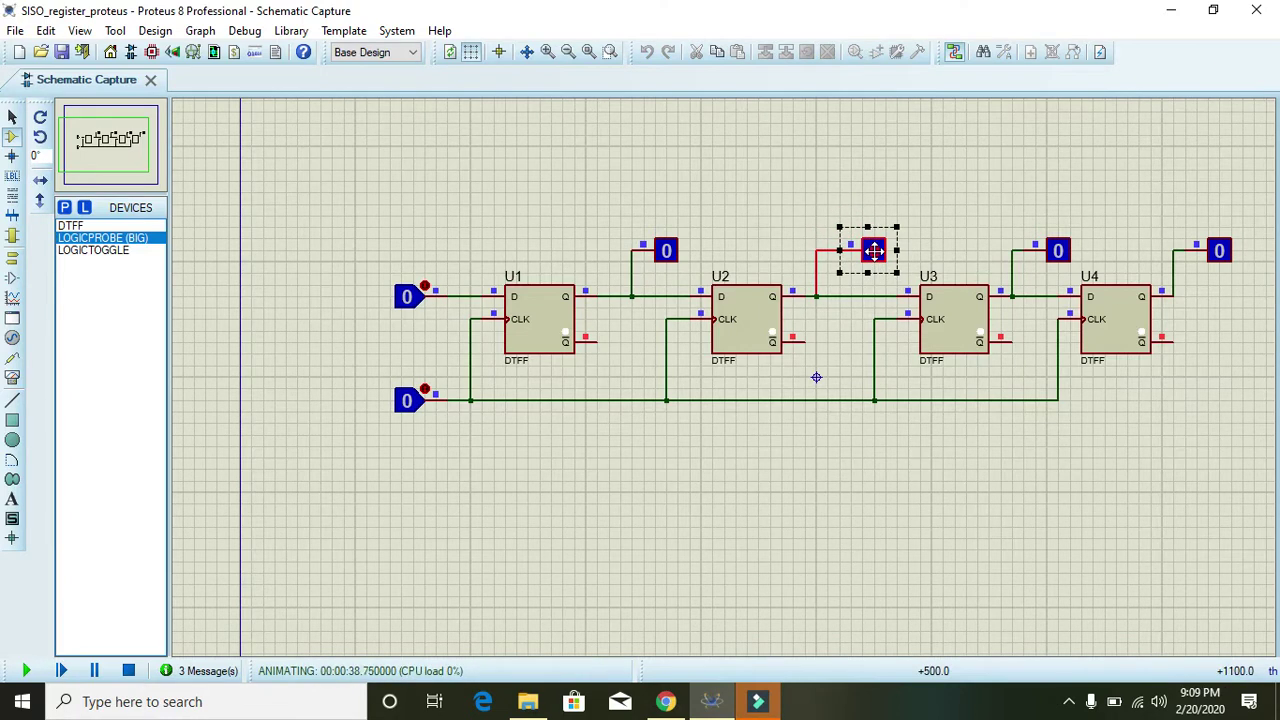
pyautogui.click(938, 241)
pyautogui.moveTo(1023, 228); pyautogui.dragTo(1088, 288)
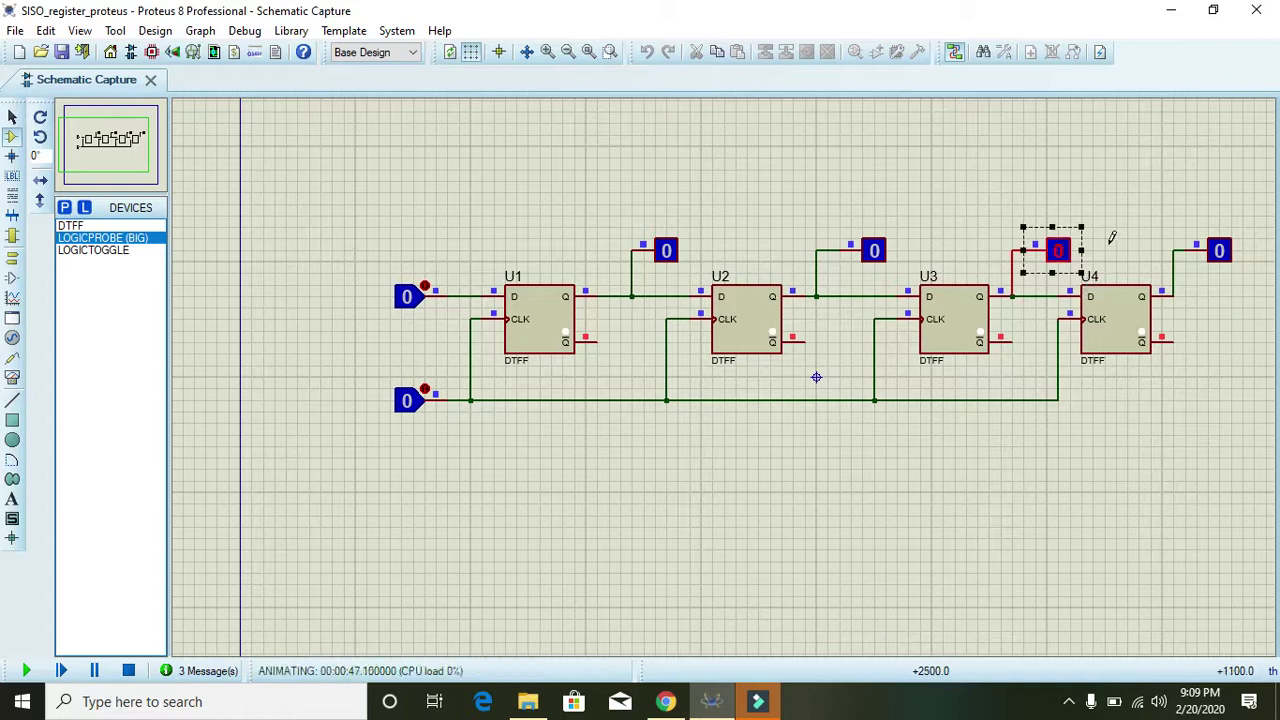
pyautogui.click(1106, 242)
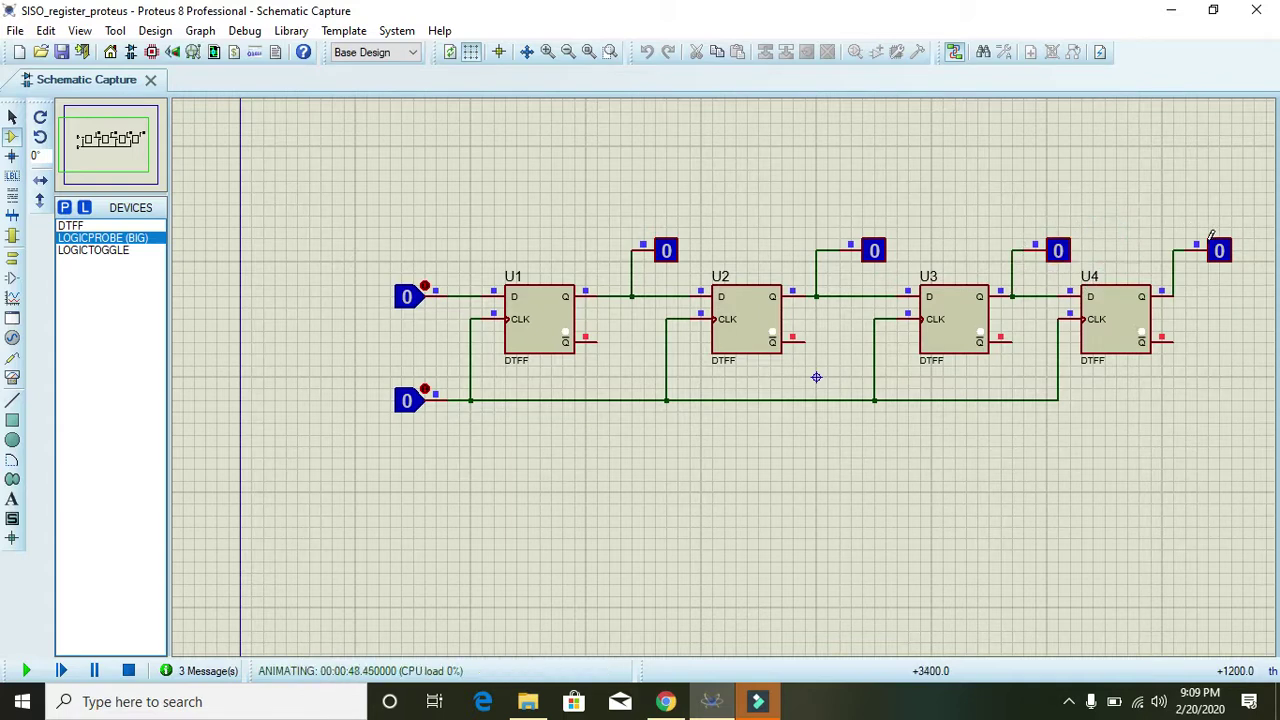
pyautogui.moveTo(1186, 214); pyautogui.dragTo(1258, 288)
# Set the data toggle to 1 and pulse the clock twice to shift 1s into U1 and U2
pyautogui.click(1085, 164)
pyautogui.click(424, 286)
pyautogui.click(409, 403)
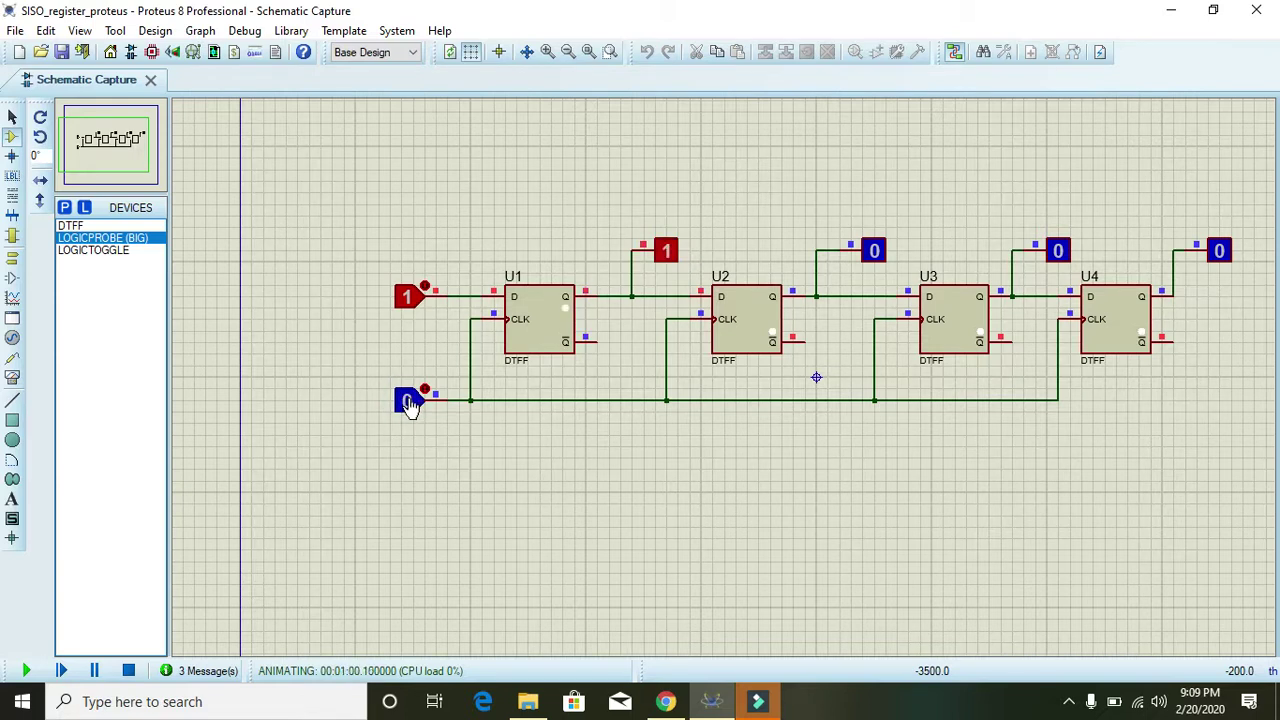
pyautogui.click(409, 403)
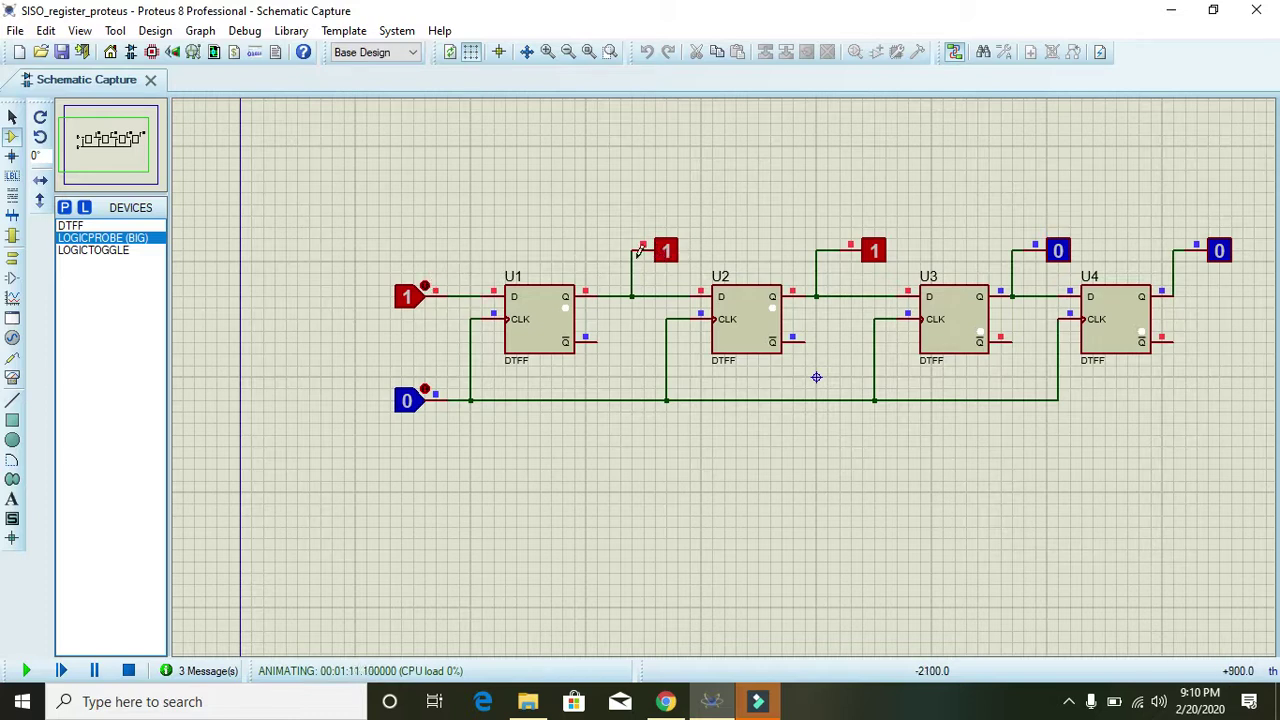
# Check the U1 and U2 output probes, then set the data toggle back to 0
pyautogui.moveTo(632, 211); pyautogui.dragTo(700, 258)
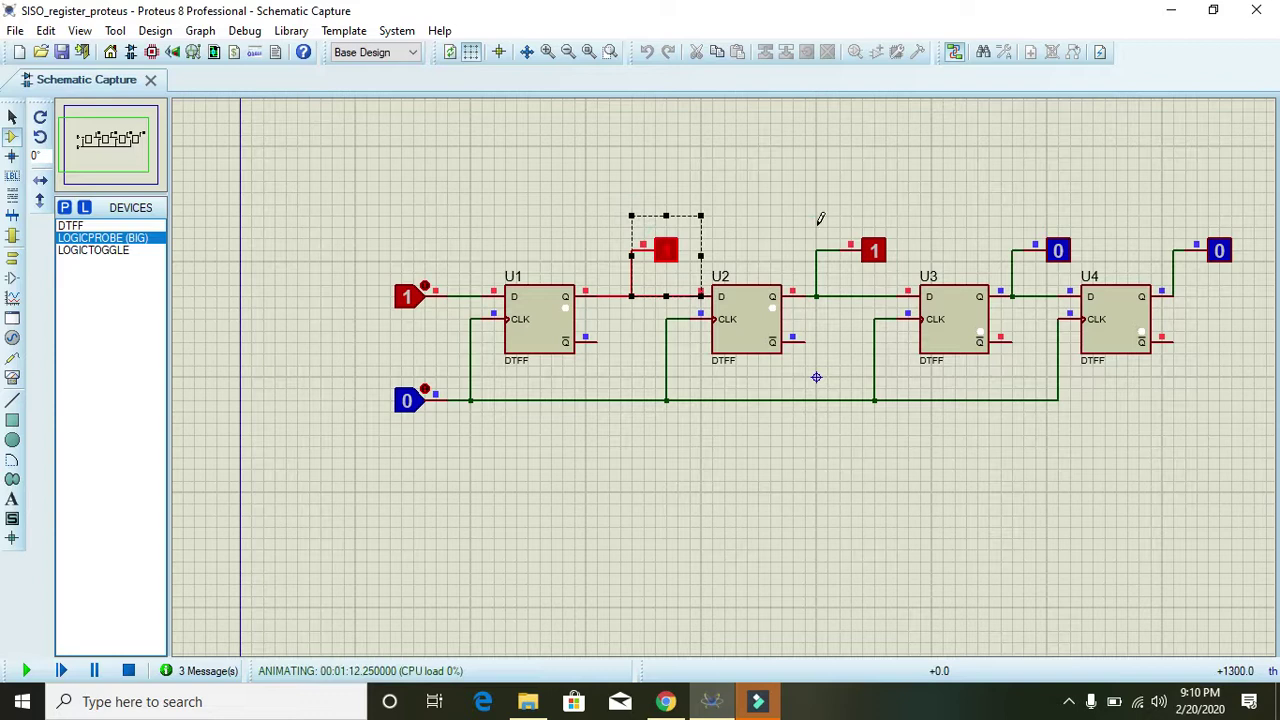
pyautogui.moveTo(816, 228); pyautogui.dragTo(875, 259)
pyautogui.click(858, 182)
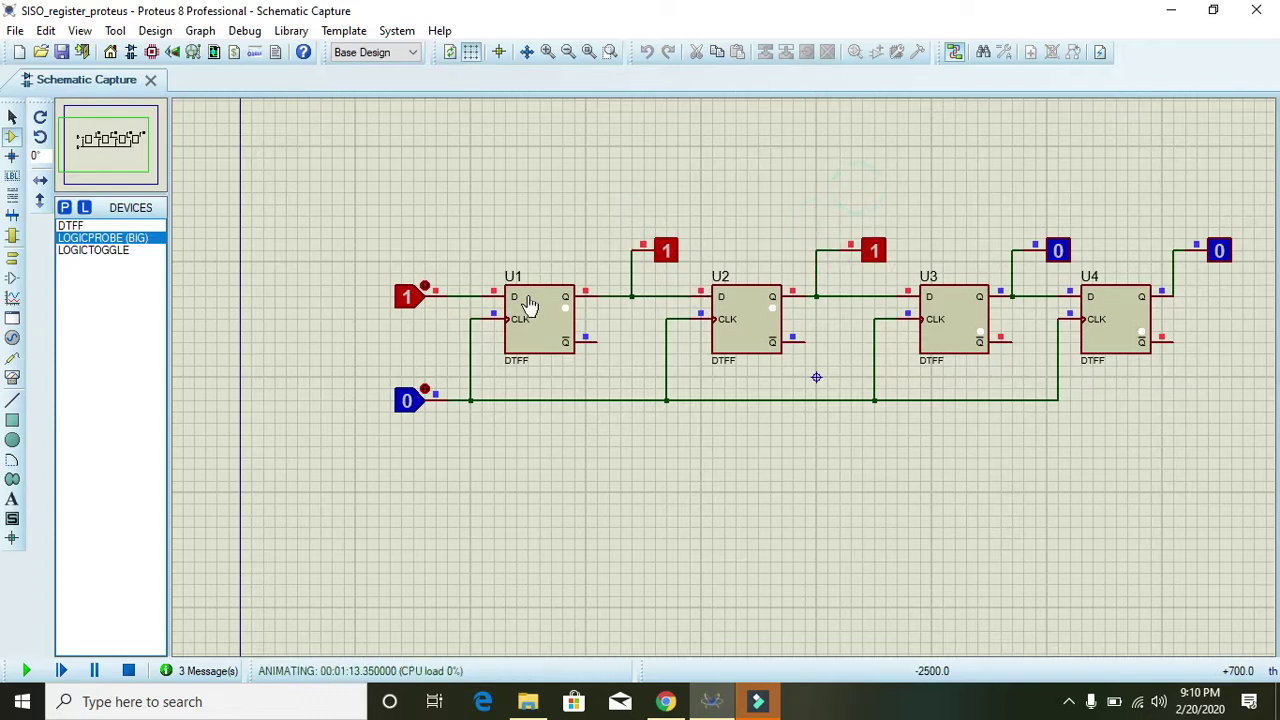
pyautogui.click(425, 285)
# Pulse the clock once to shift a 0 into the register
pyautogui.click(408, 405)
pyautogui.click(408, 405)
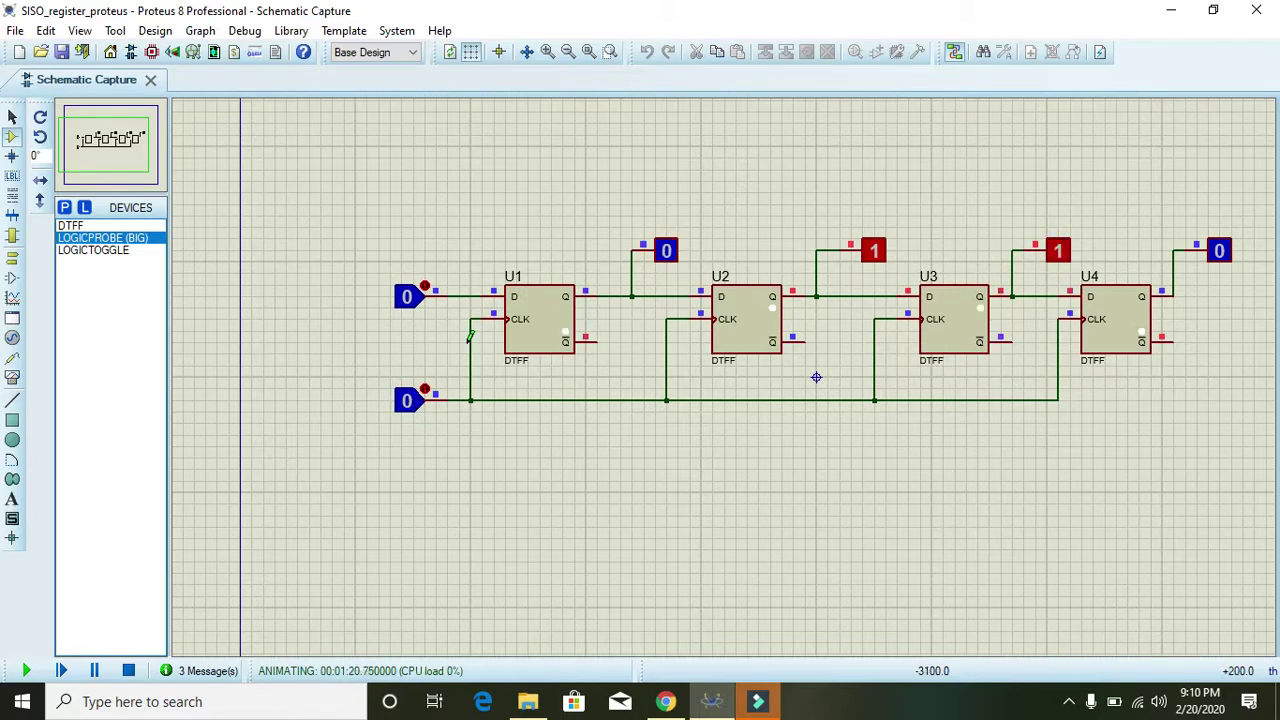
pyautogui.moveTo(840, 228); pyautogui.dragTo(1082, 280)
# Set data to 1, clock it in, then return the data toggle to 0
pyautogui.click(425, 285)
pyautogui.click(408, 405)
pyautogui.click(408, 405)
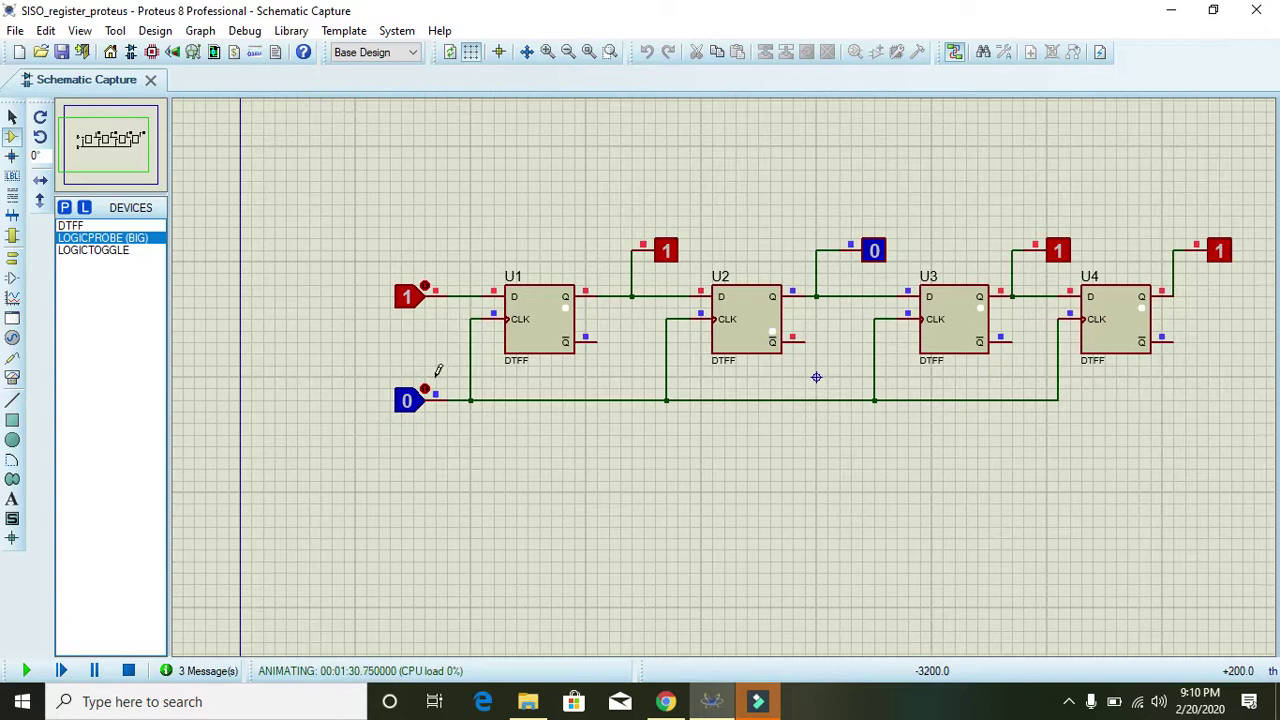
pyautogui.click(425, 285)
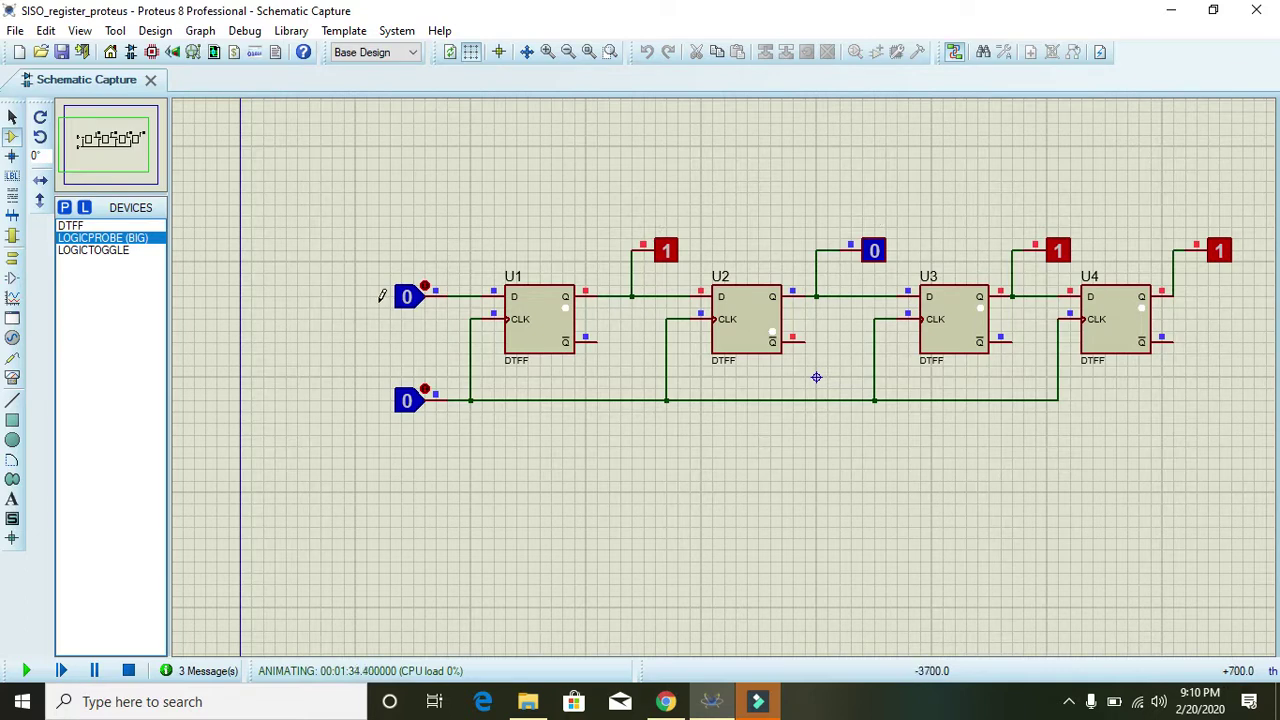
pyautogui.moveTo(368, 264); pyautogui.dragTo(447, 330)
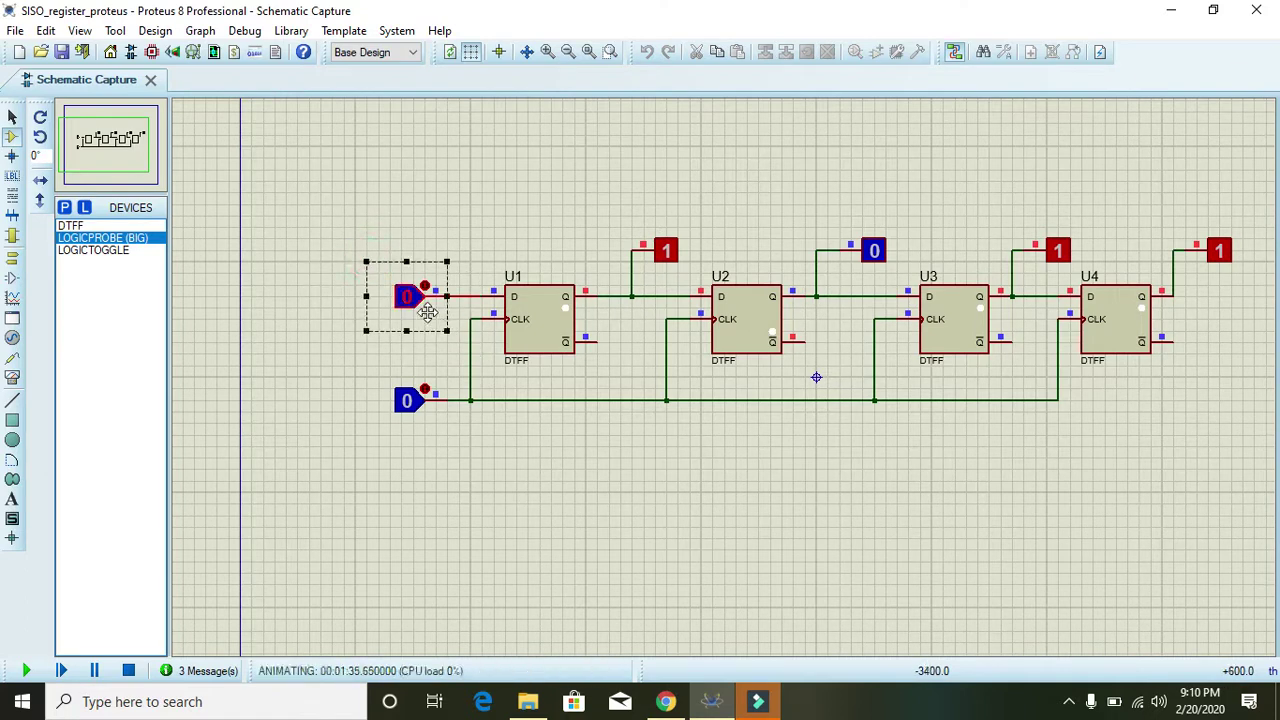
pyautogui.click(391, 210)
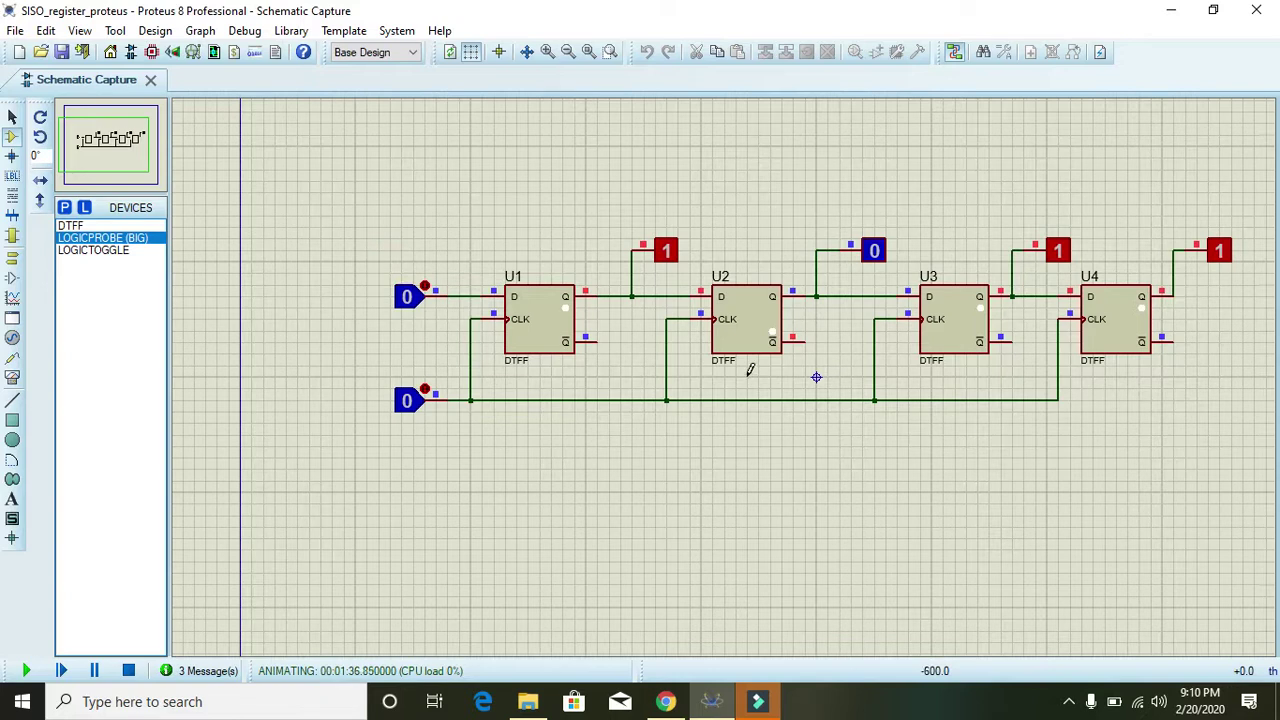